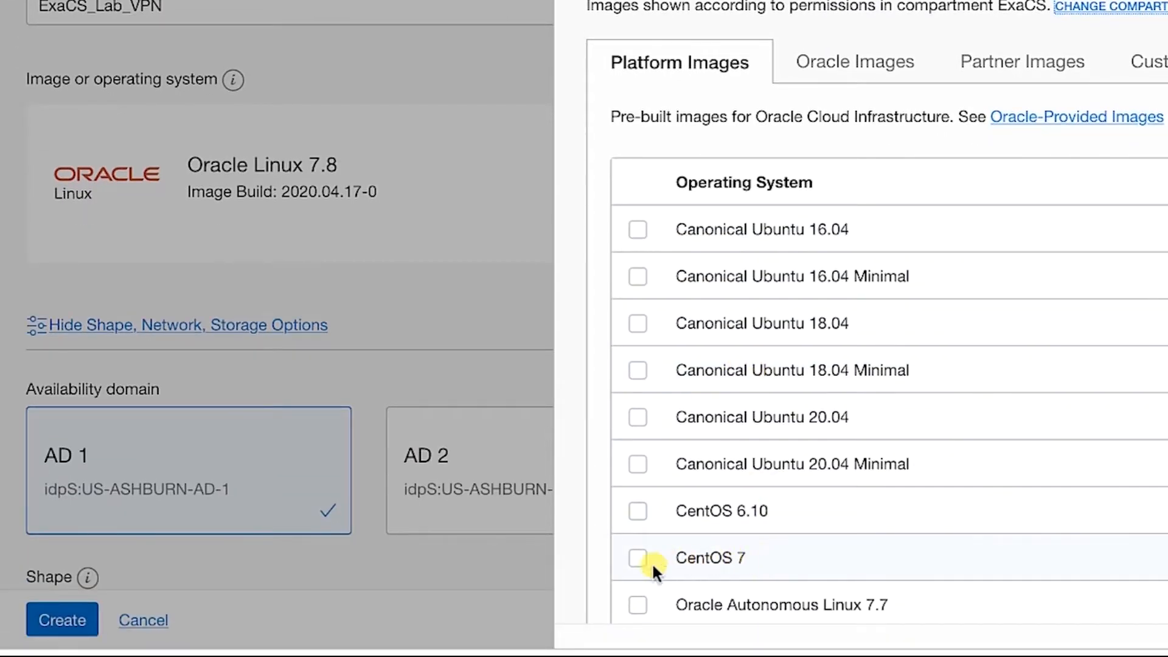
Tick CentOS 7 in Platform Images and confirm it as the instance's image
click(637, 557)
scroll(860, 525, down, 10)
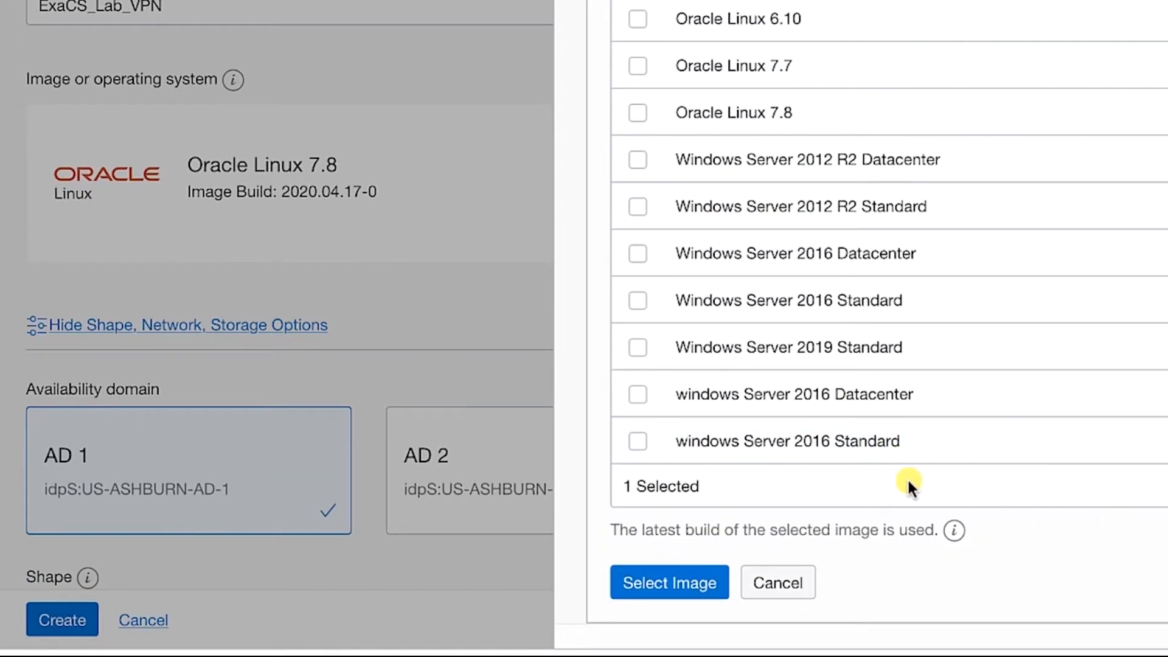
click(723, 579)
scroll(488, 347, down, 5)
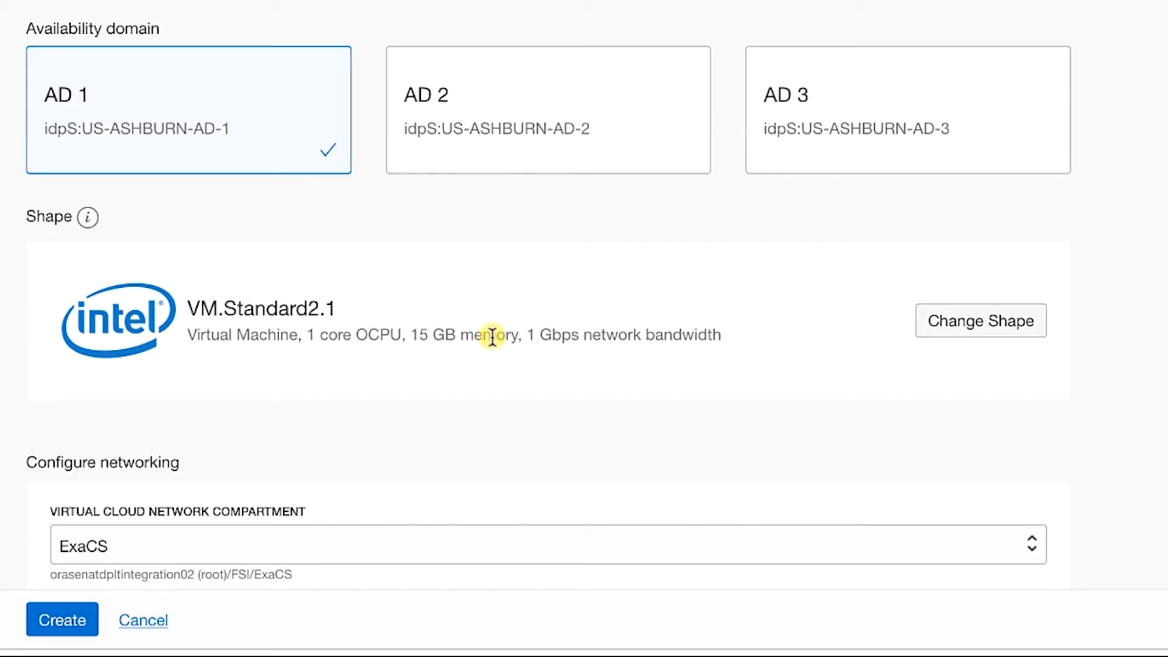
Choose the Bastion (Regional) subnet, keeping Assign a Public IP Address selected
scroll(582, 312, down, 5)
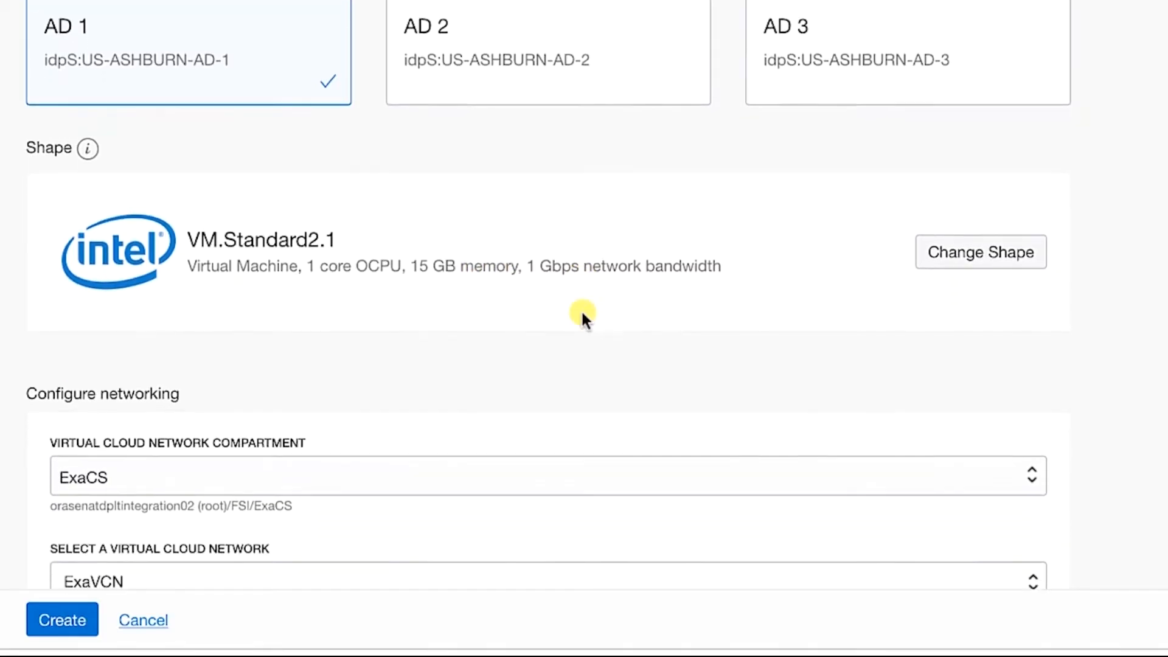
scroll(576, 328, down, 1)
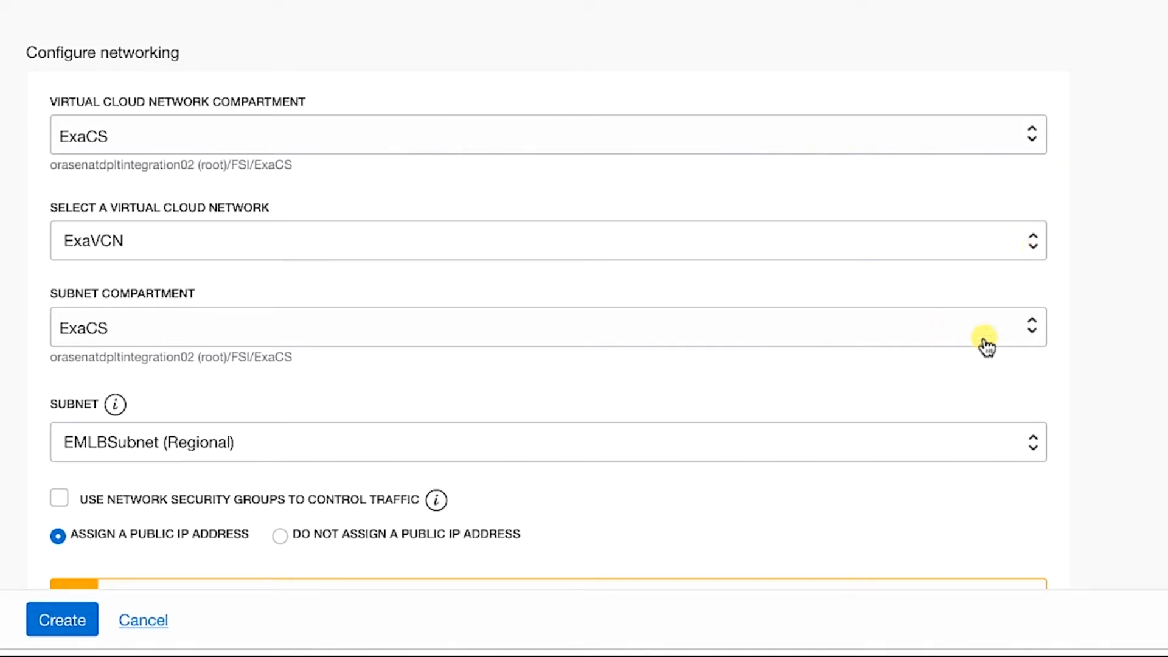
scroll(816, 314, down, 1)
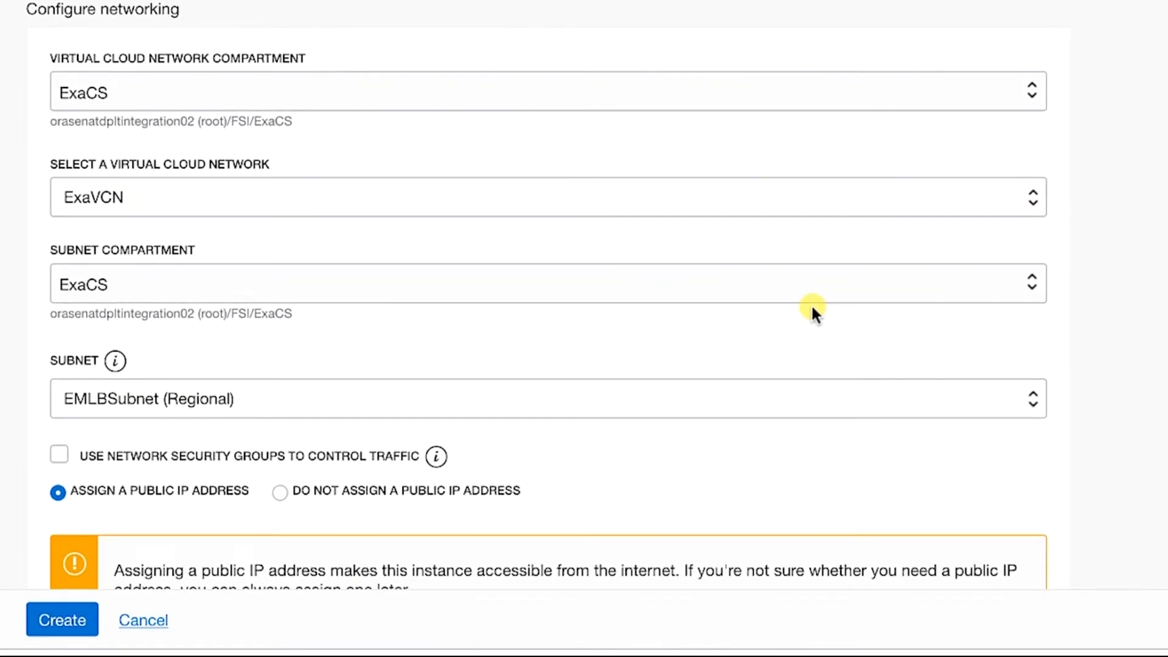
click(673, 392)
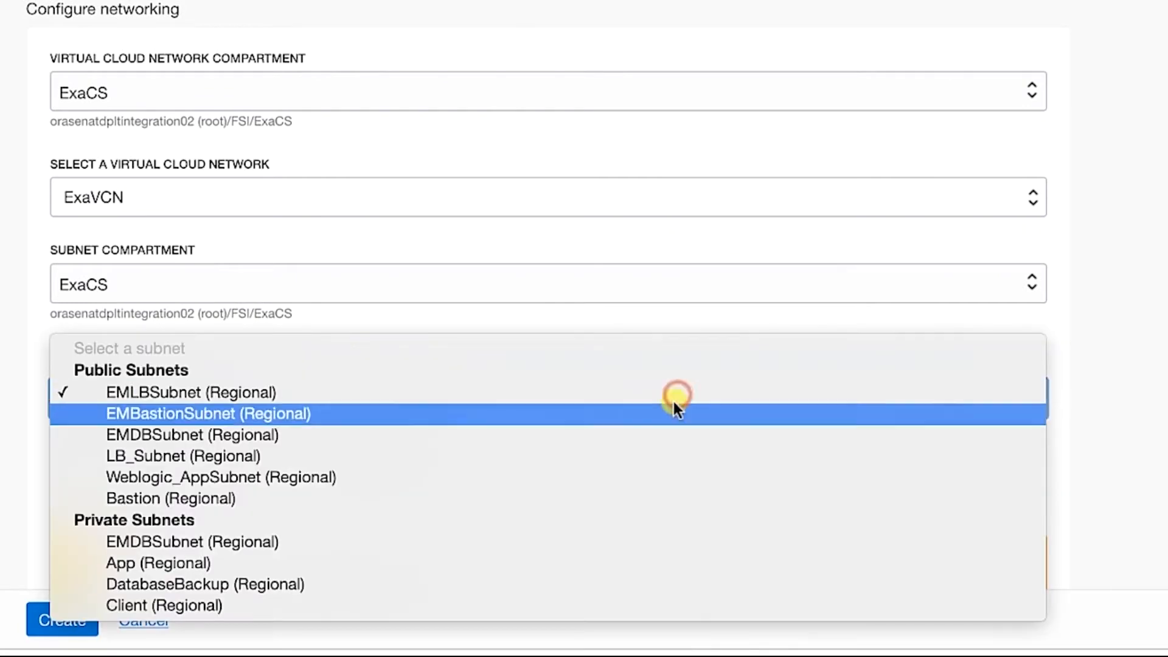
click(616, 497)
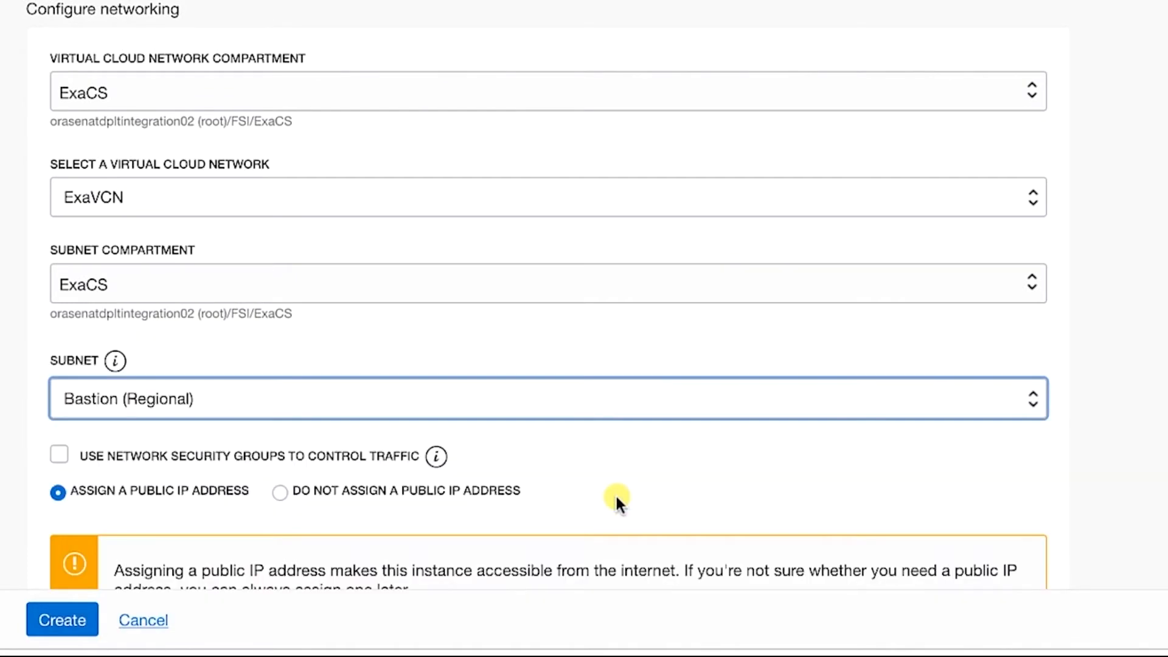
mouse_move(451, 469)
scroll(426, 463, down, 3)
scroll(371, 443, down, 2)
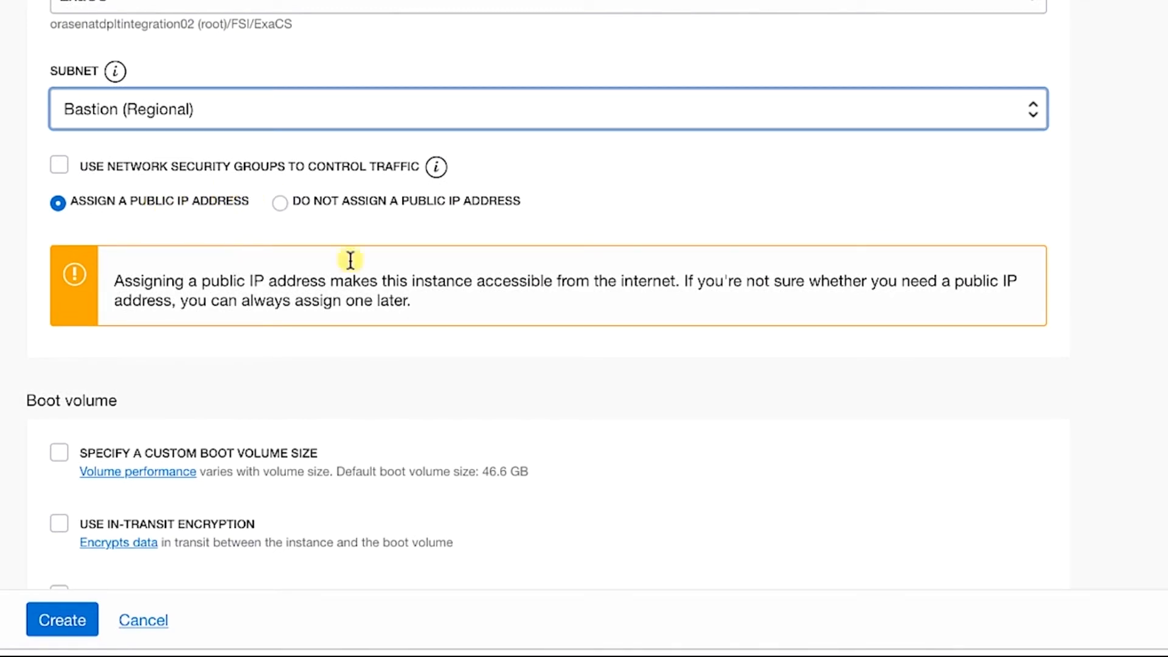
scroll(425, 273, down, 6)
scroll(428, 274, down, 2)
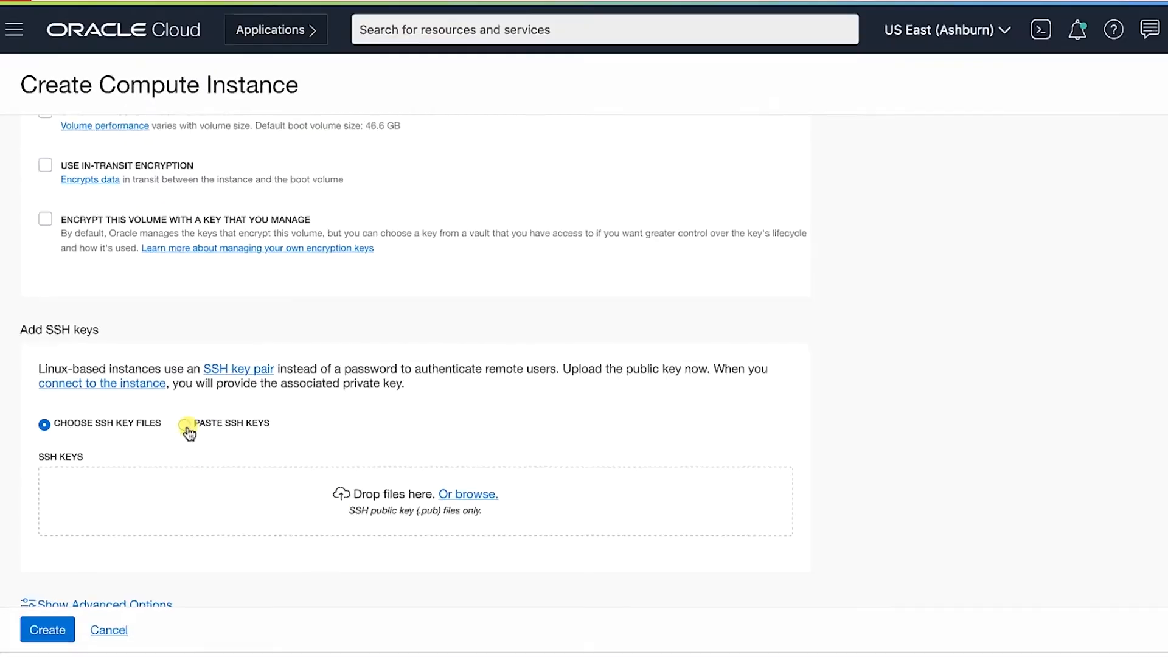
Paste the id_rsa.pub key into the SSH KEYS field and create the ExaCS_Lab_VPN instance
click(260, 427)
click(380, 414)
key(super+v)
scroll(380, 414, down, 2)
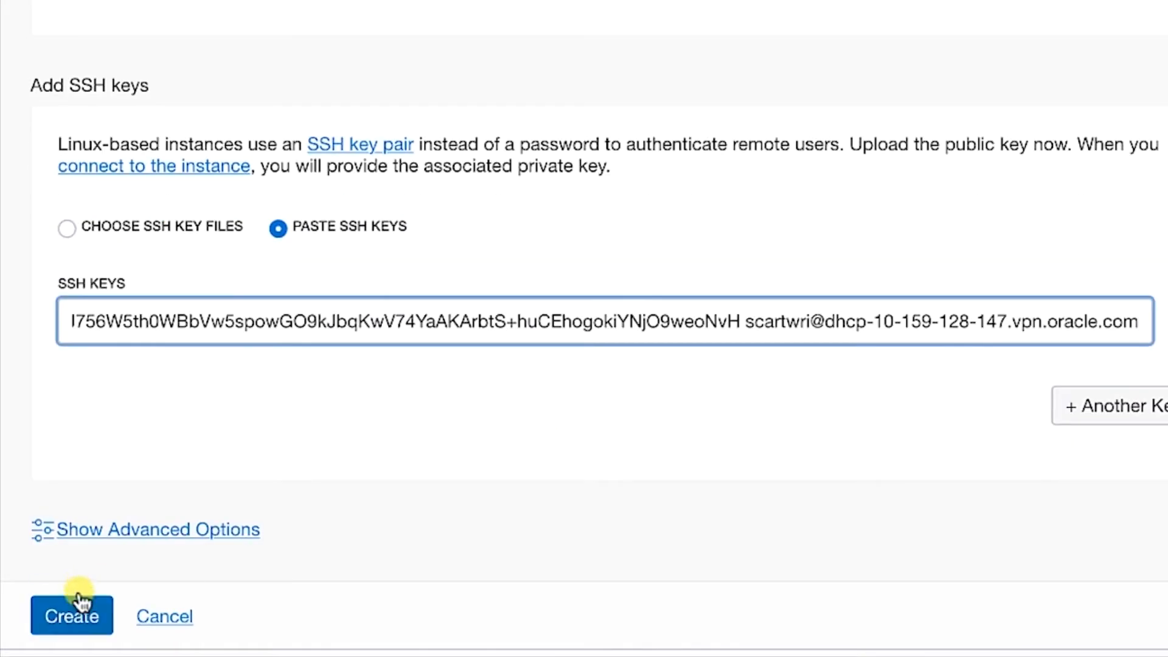
click(102, 609)
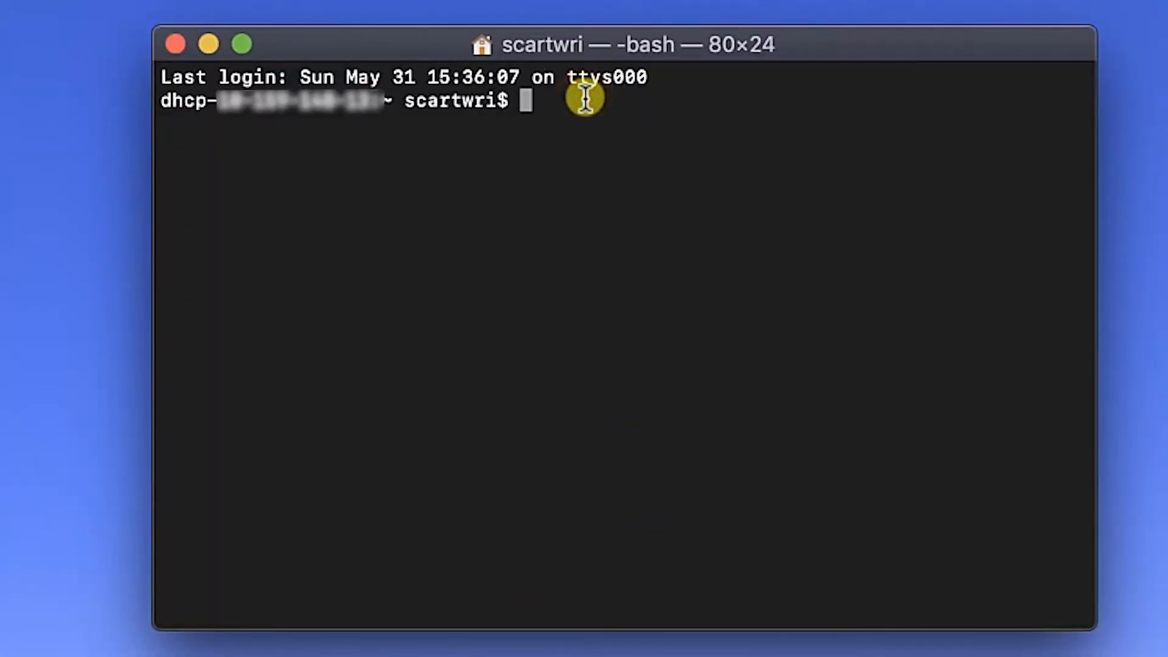
SSH into the new instance as opc, entering the private key passphrase
text(ssh opc)
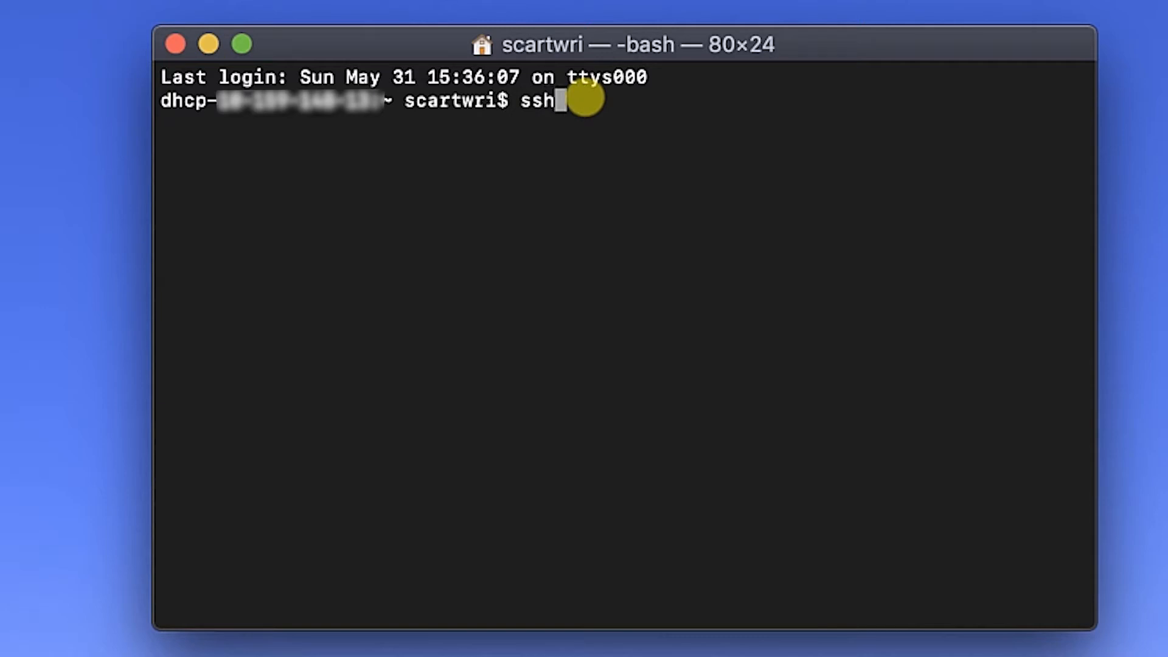
key(BackSpace)
key(BackSpace)
key(BackSpace)
key(BackSpace)
key(BackSpace)
key(BackSpace)
key(BackSpace)
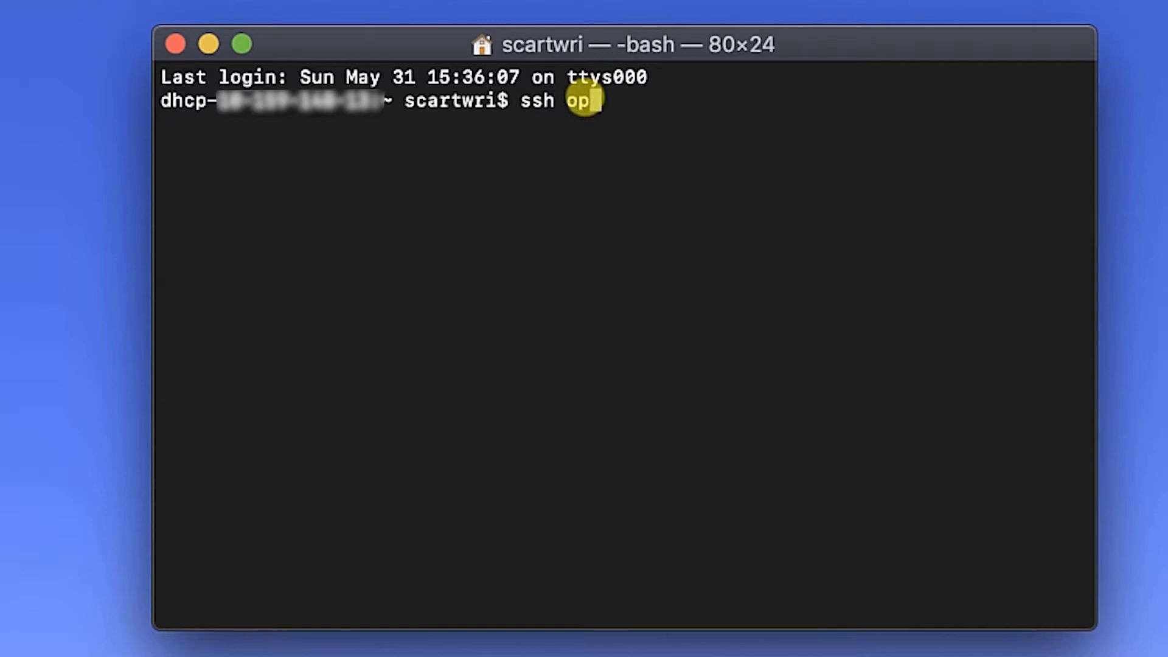
key(super+v)
key(Return)
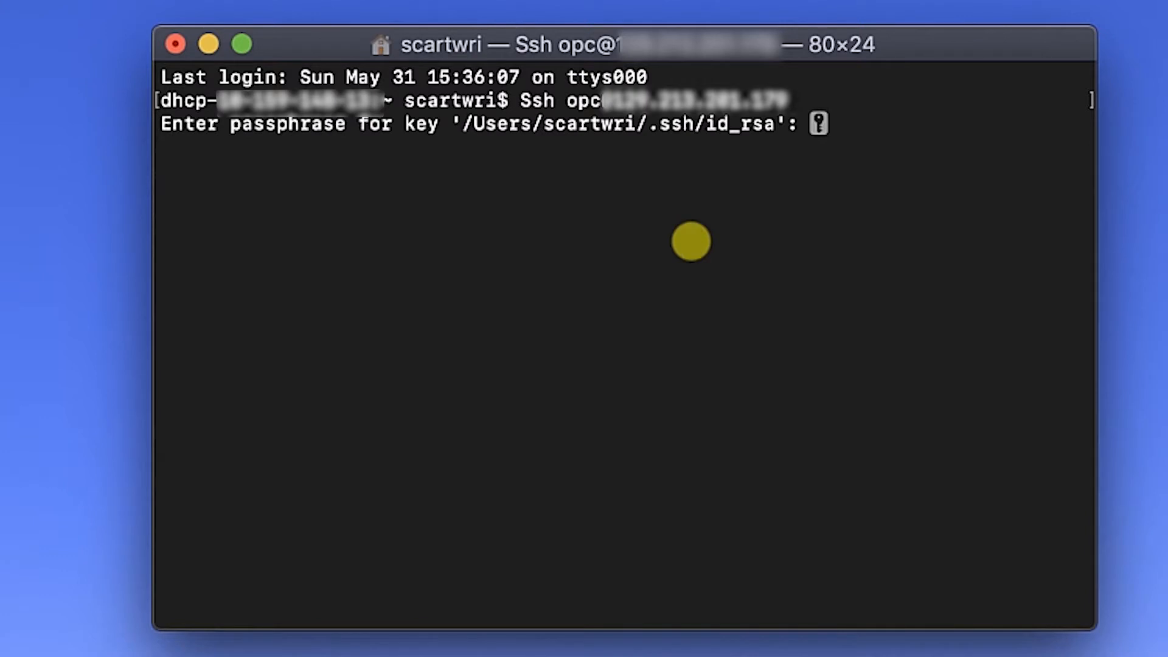
key(Return)
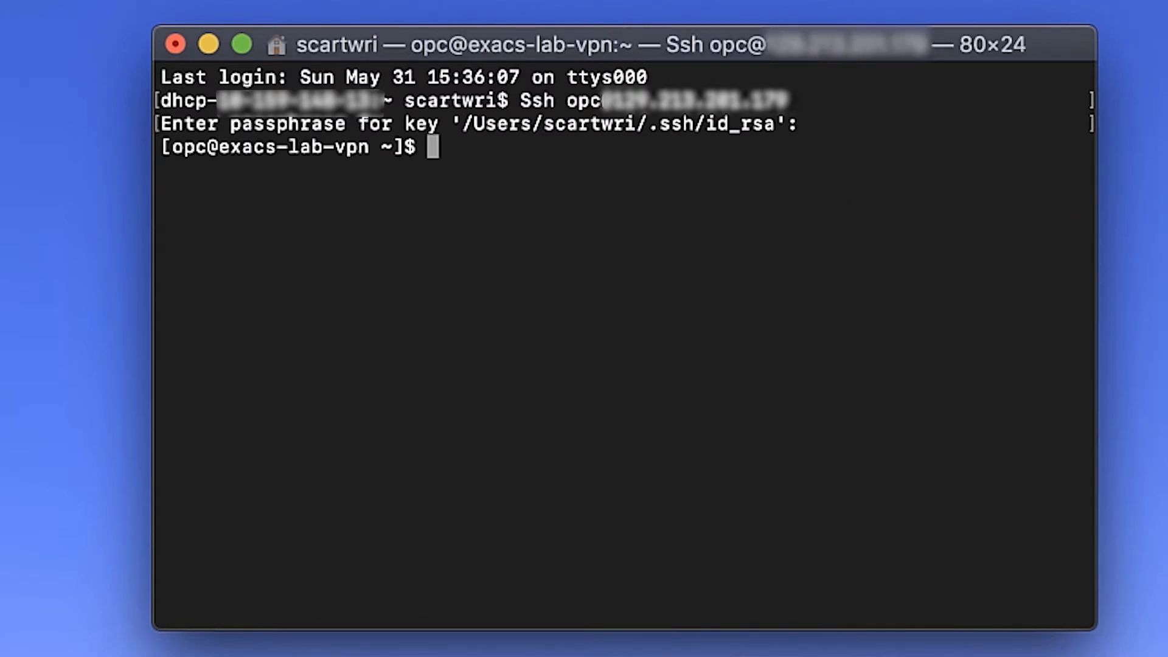
Download the OpenVPN Access Server 2.5.2 rpm package with wget
key(super+Tab)
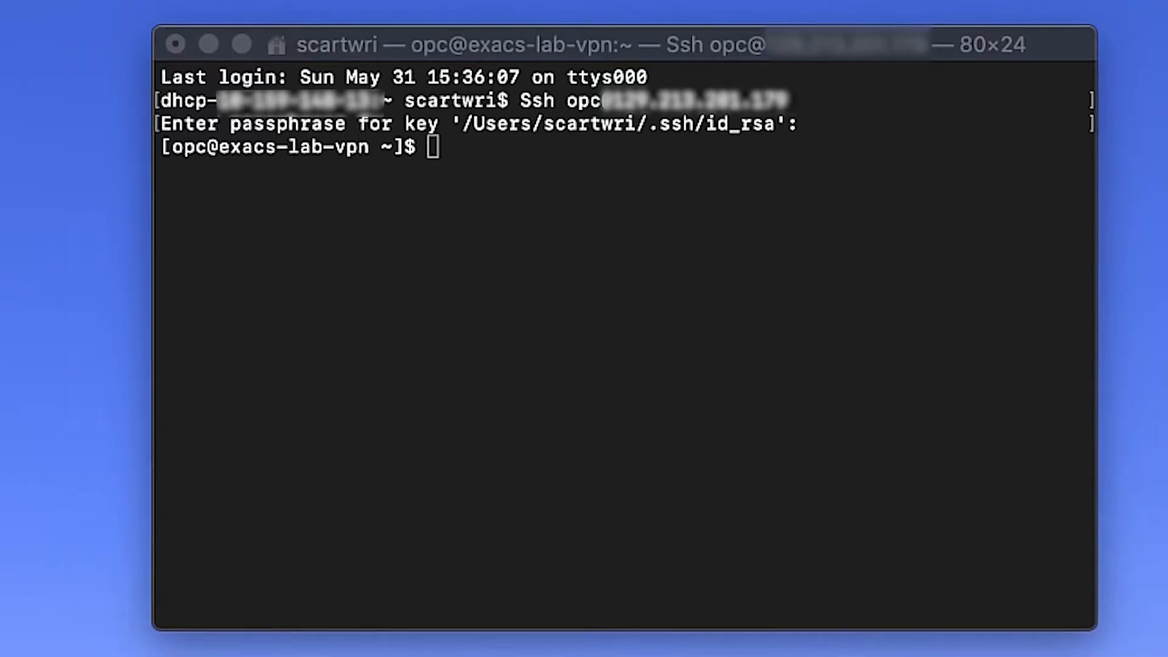
click(491, 139)
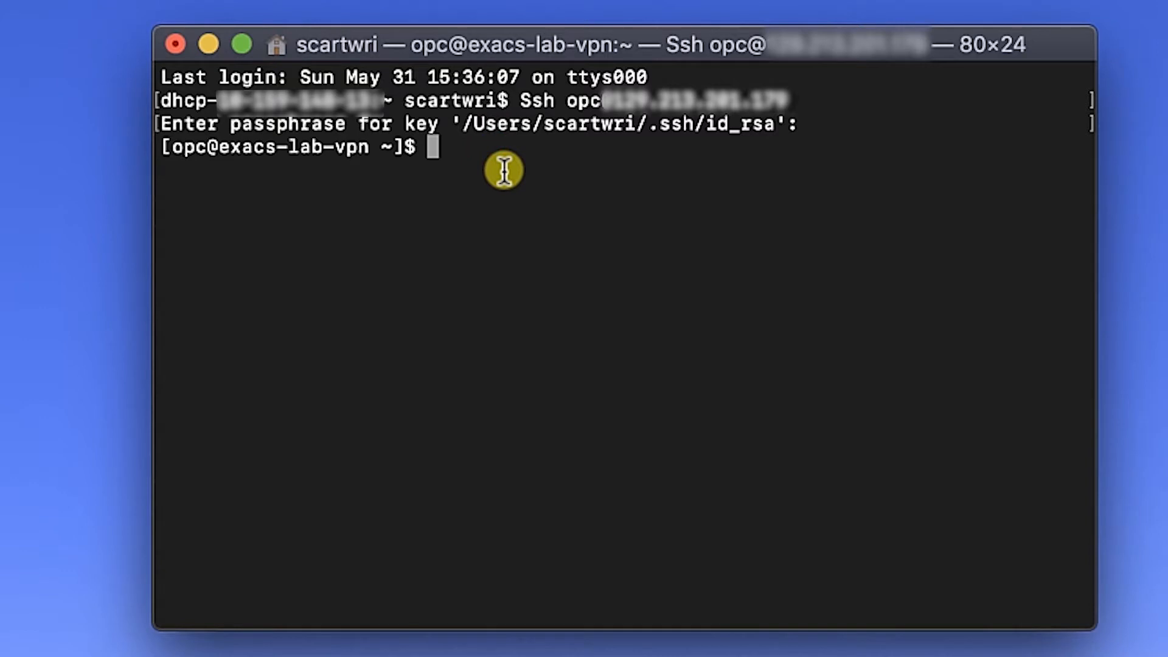
text(wget http://swupdate.openvpn.org/as/openvpn-as-2.5.2-CentOS7.x86_64.rpm)
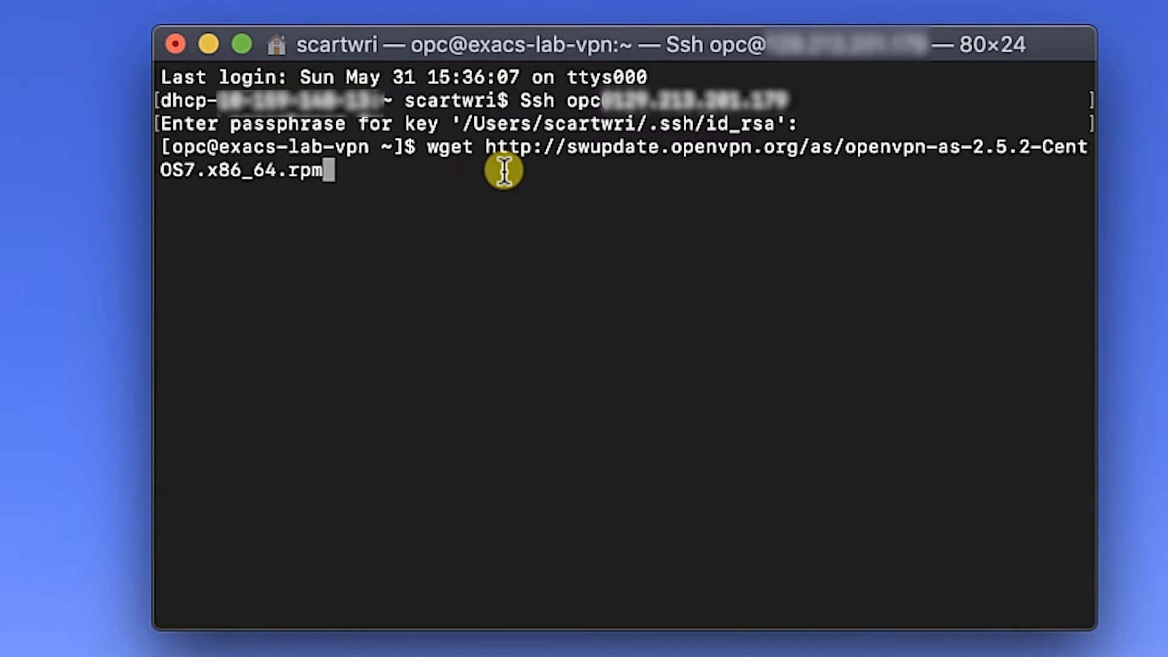
key(Return)
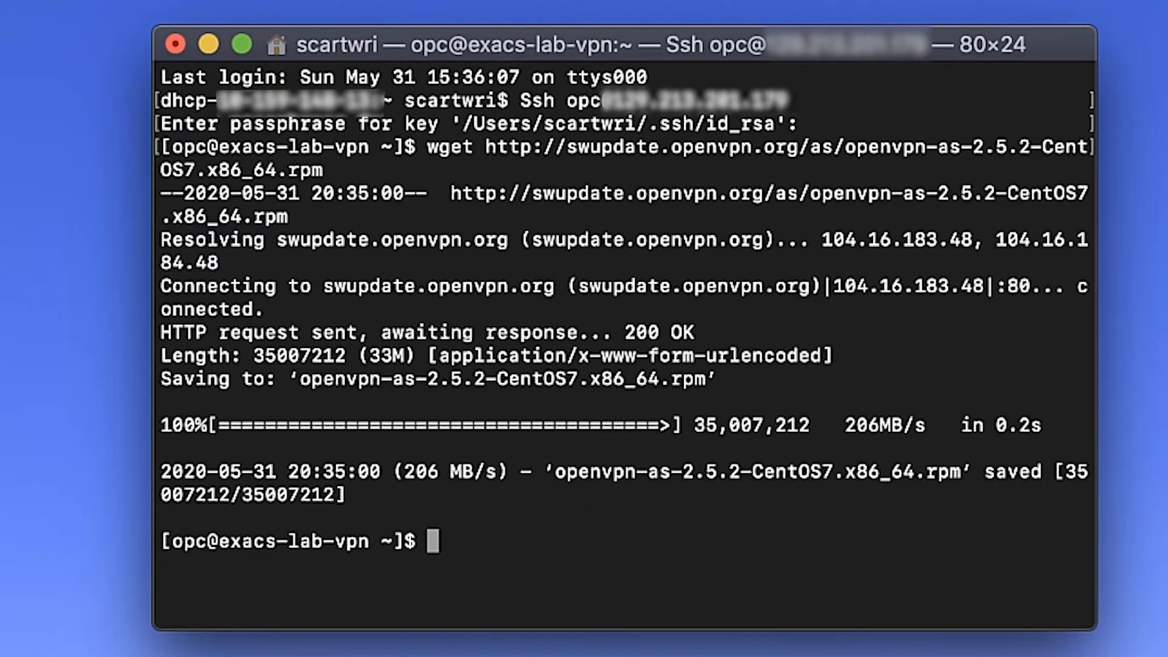
Install the downloaded openvpn-as package with sudo rpm -ivh
key(super+Tab)
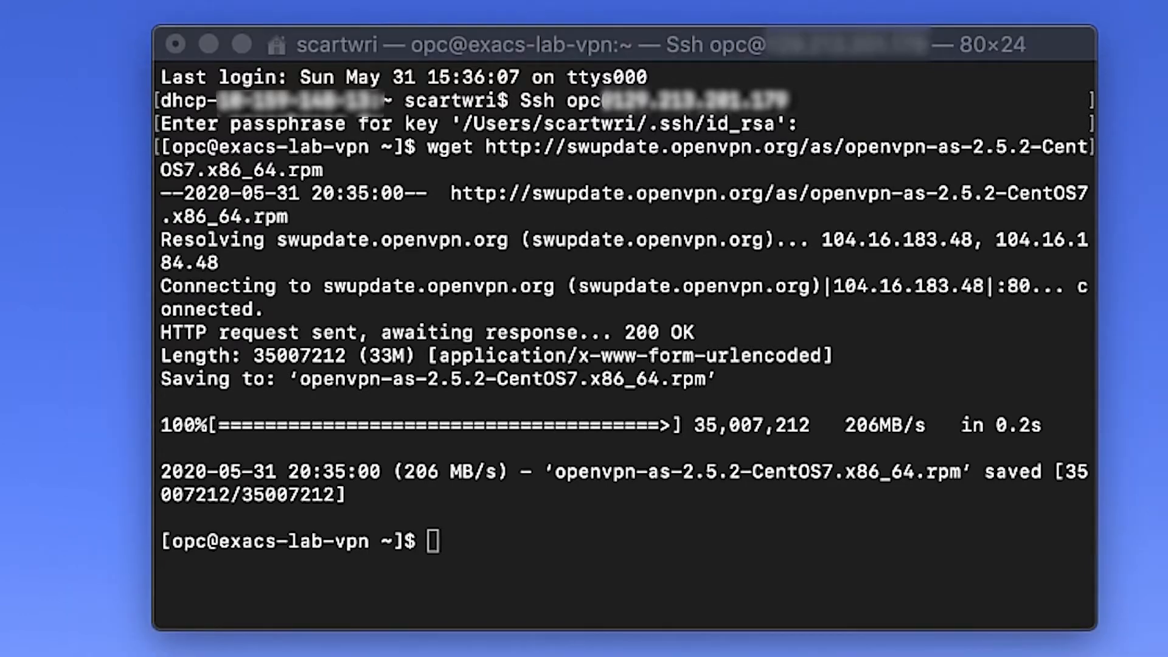
click(485, 530)
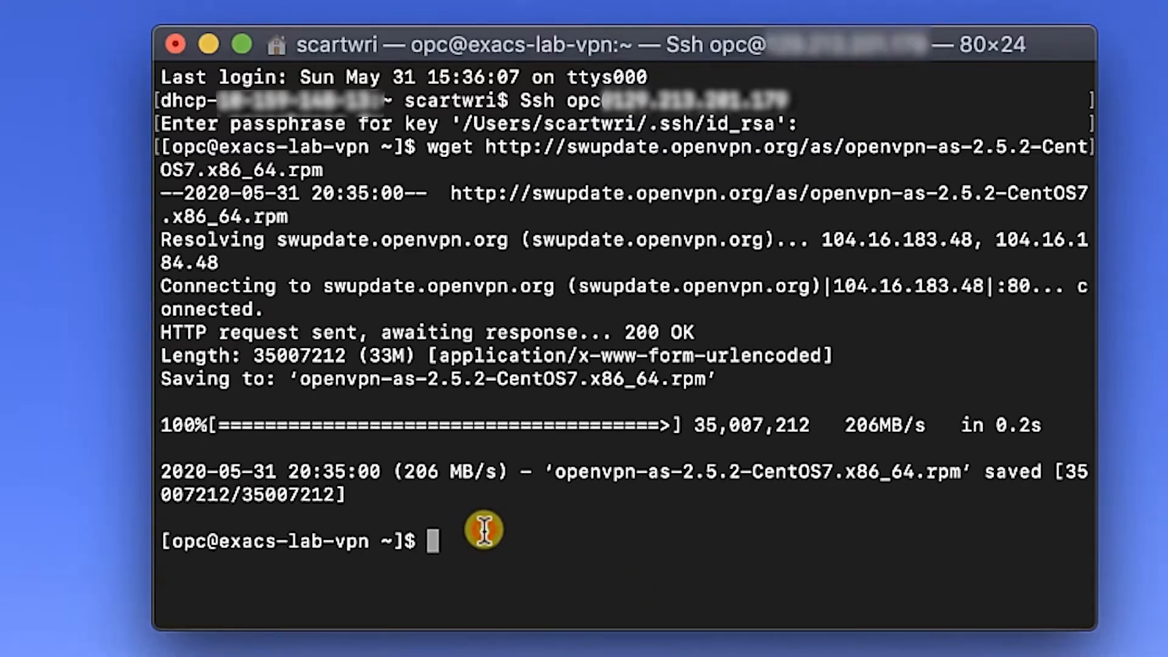
text(sudo rpm -ivh openvpn-as-2.5.2-CentOS7.x86_64.rpm)
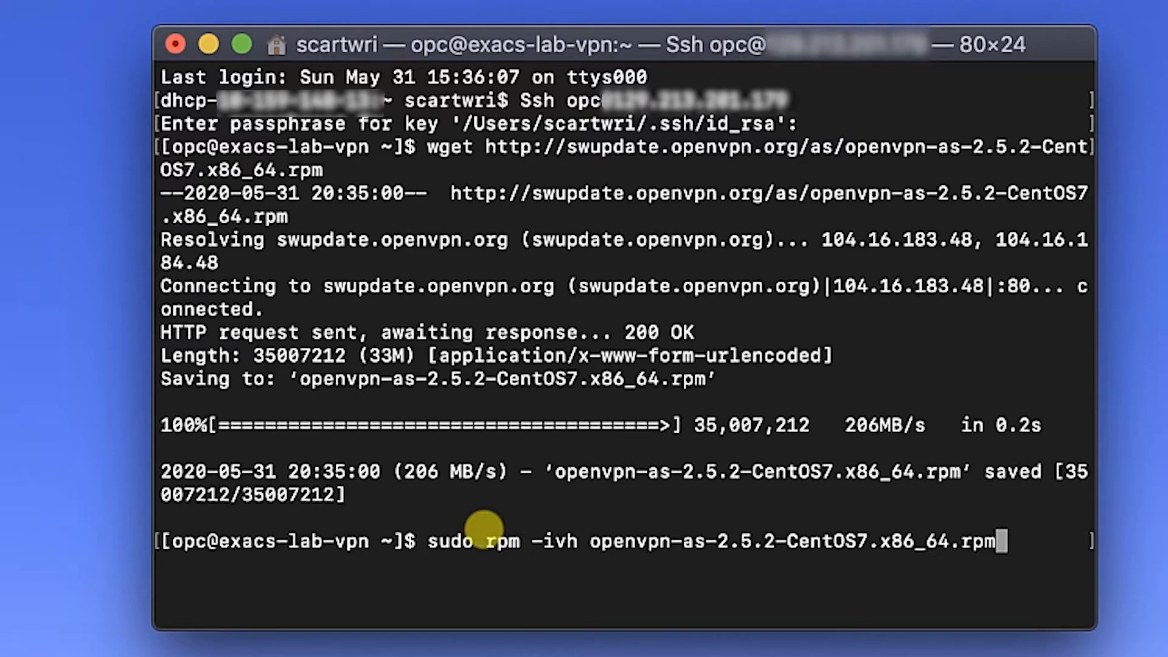
key(Return)
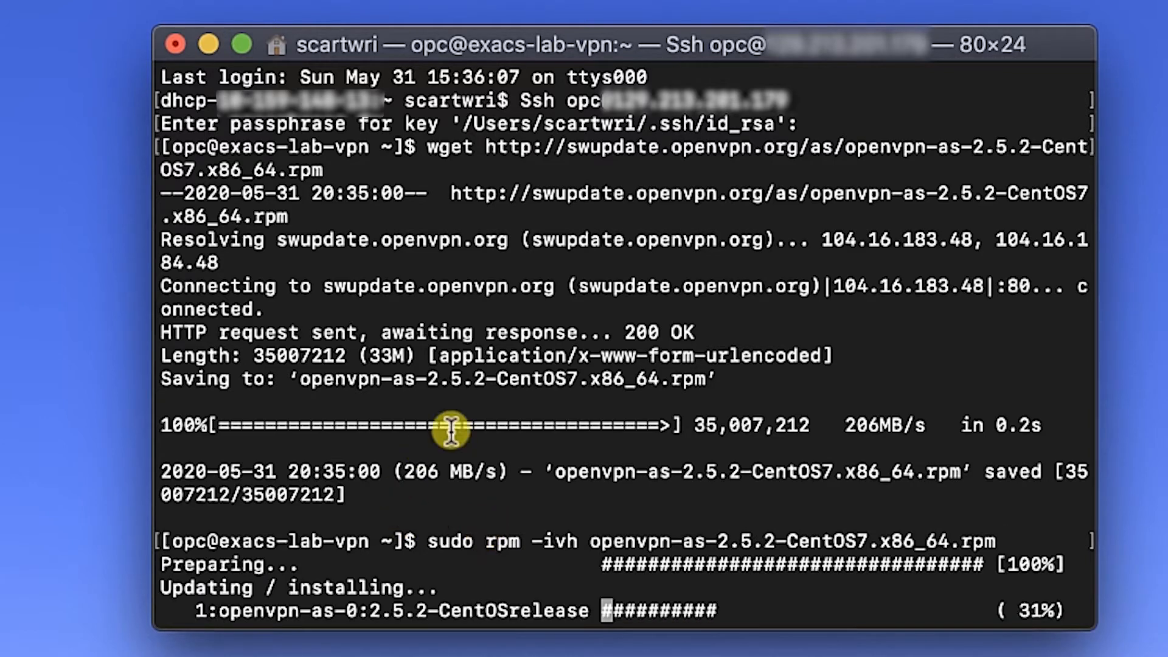
click(239, 43)
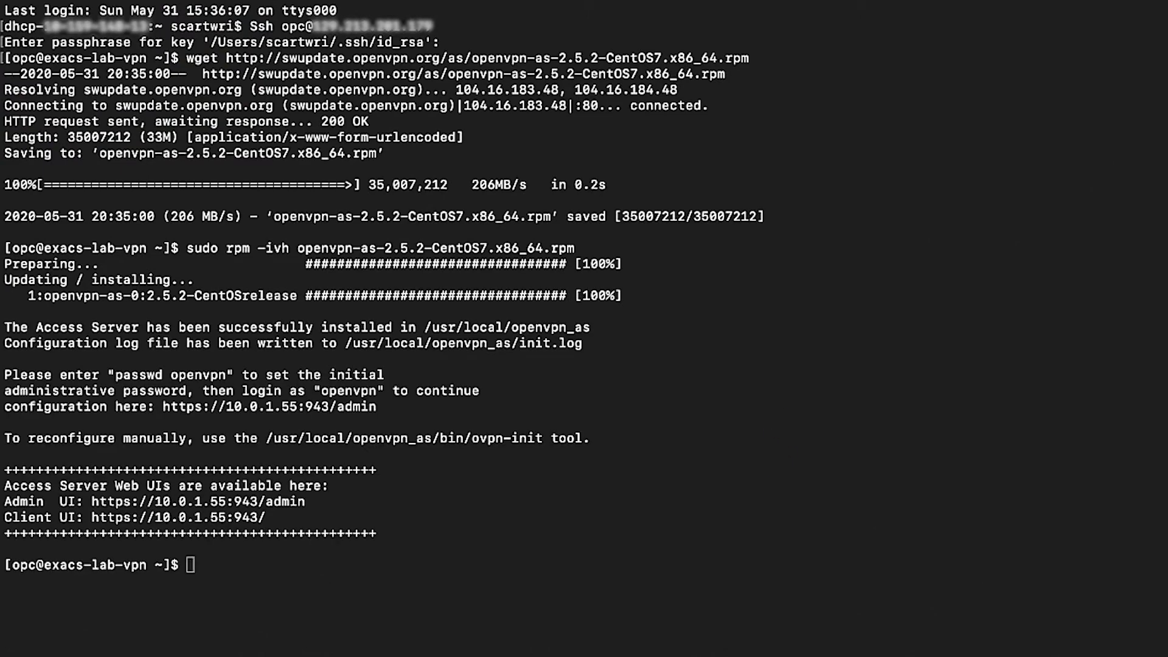
Run sudo passwd openvpn and set the new admin password, then exit full screen
click(243, 564)
key(super+v)
key(Return)
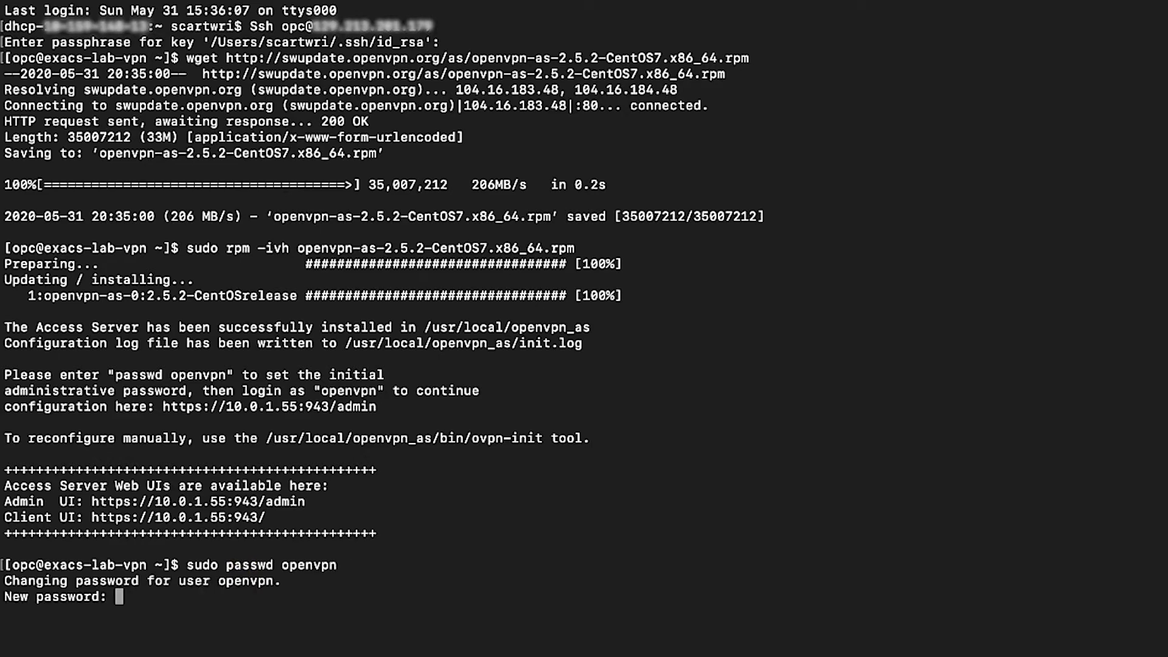
key(Return)
key(Return)
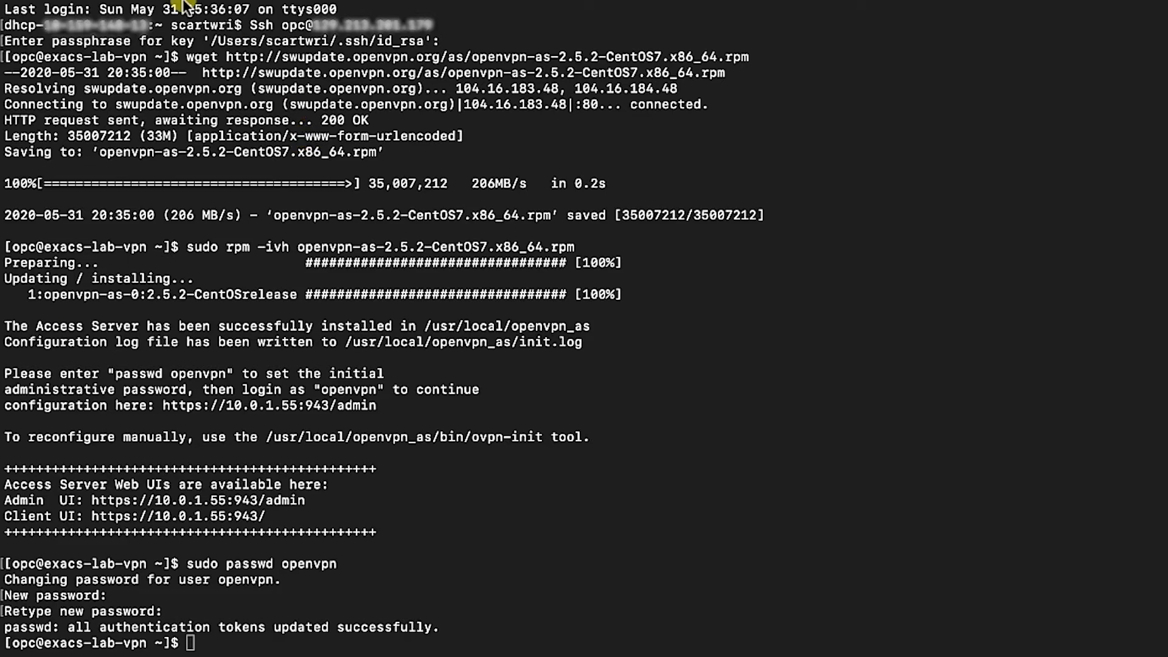
mouse_move(166, 6)
click(68, 35)
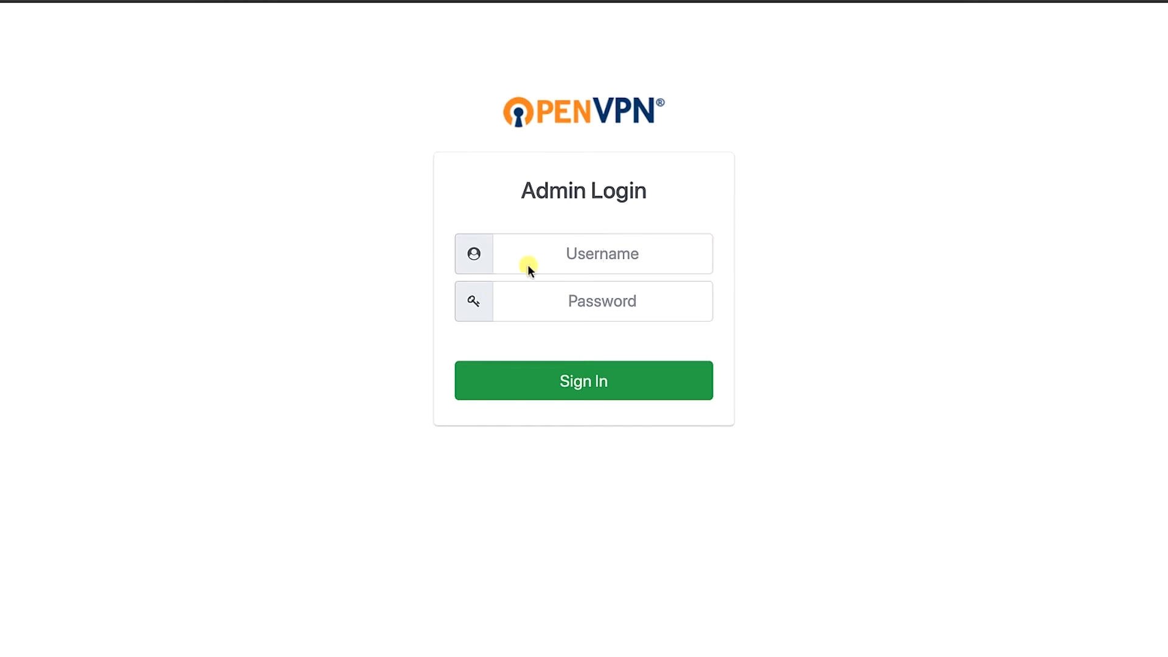
Log in to the Admin UI as openvpn with the admin password and agree to the EULA
click(559, 255)
text(ope)
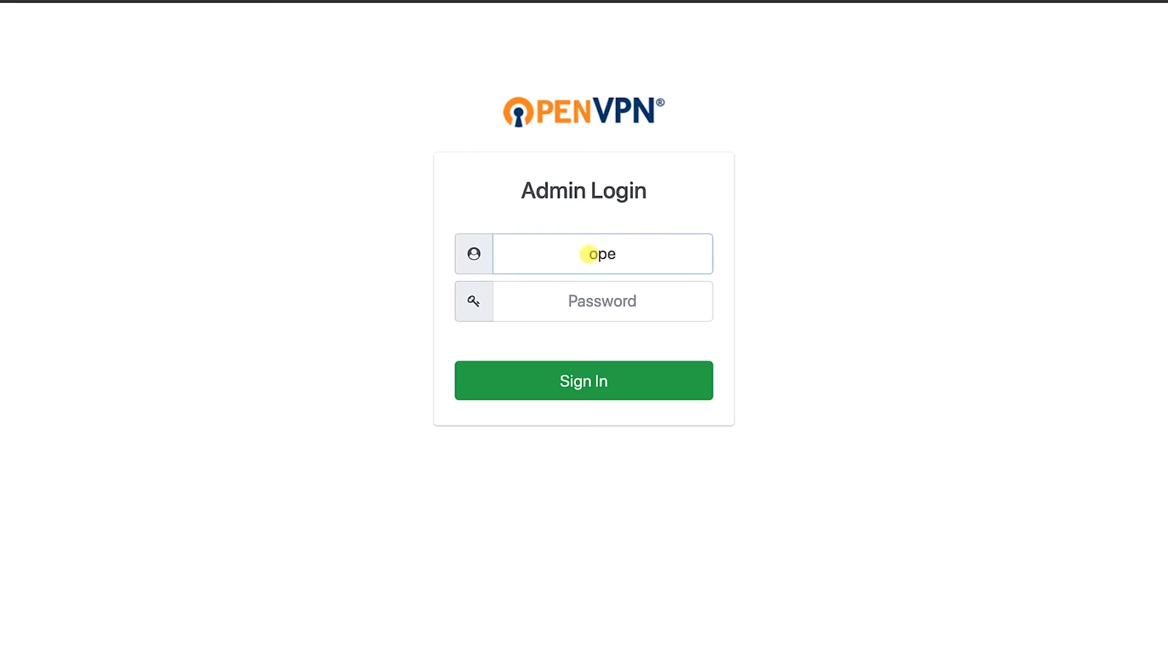
text(nvpn)
click(621, 314)
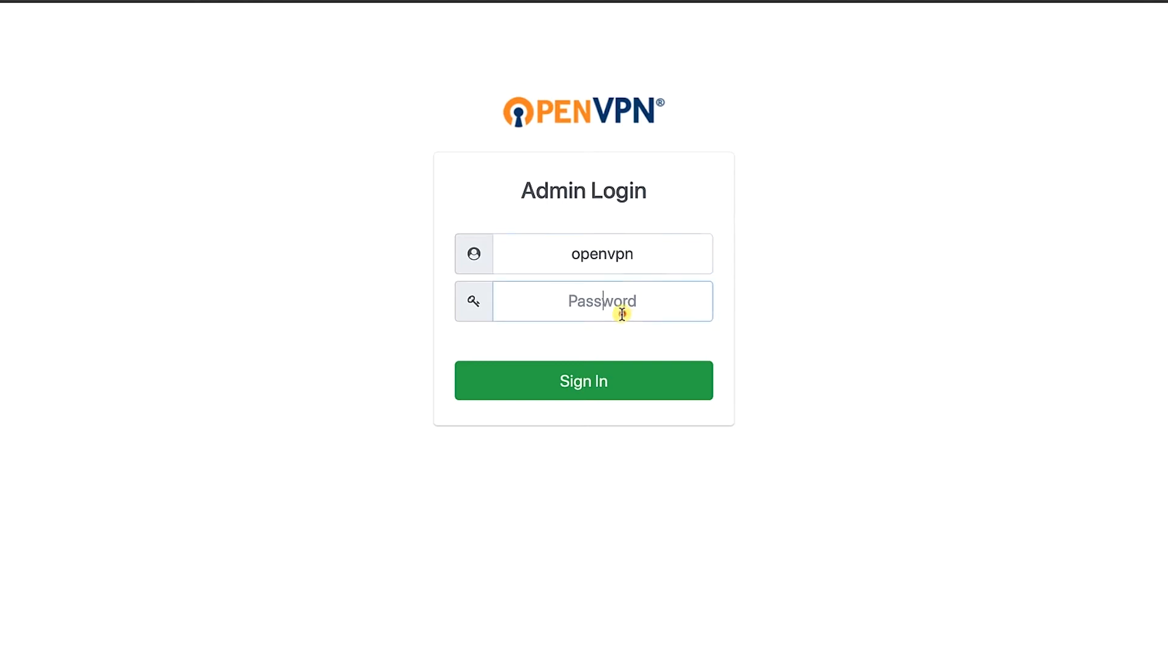
text(••••••••)
key(Return)
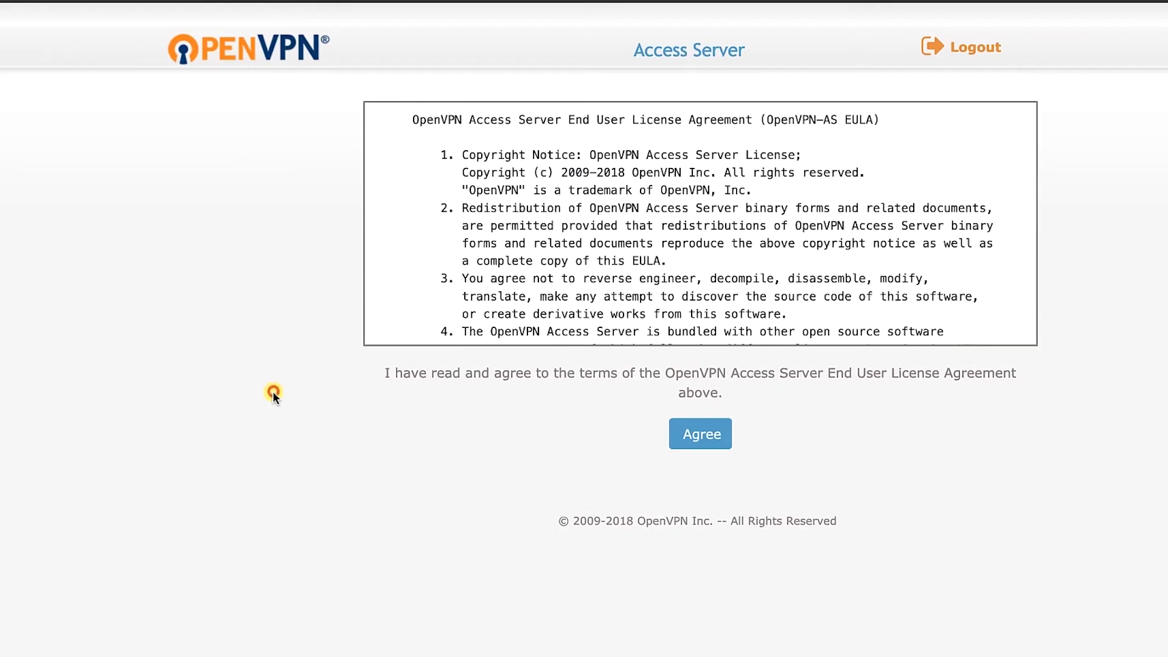
click(271, 392)
click(701, 435)
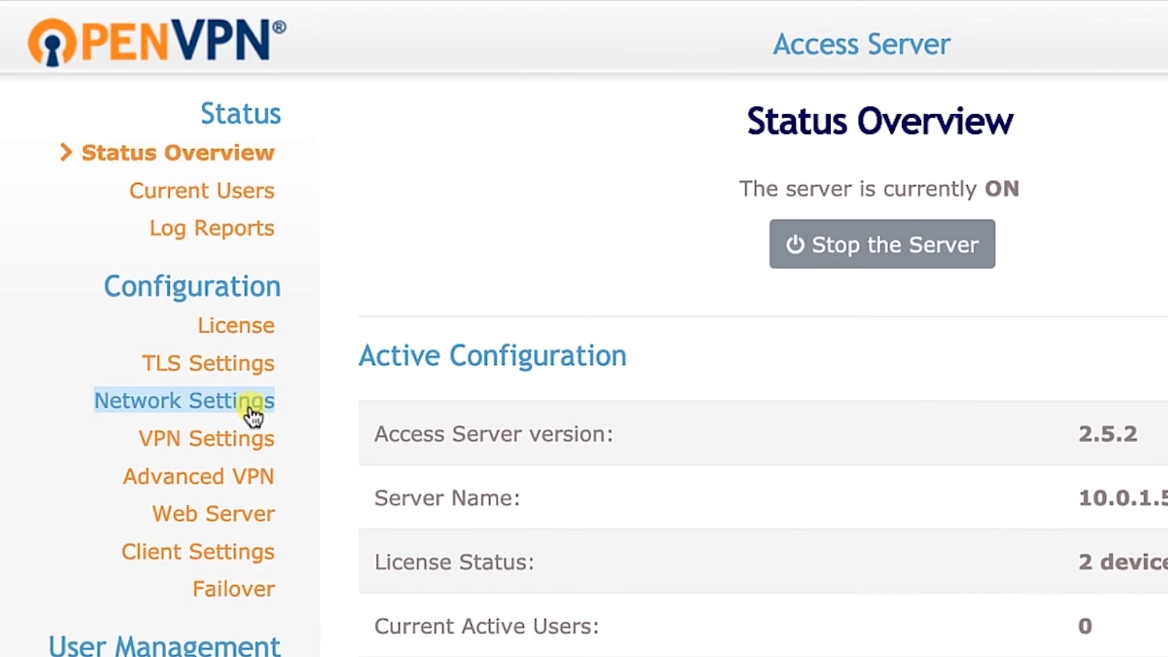
In Network Settings, change Hostname or IP Address from 10.0.1.55 to the public IP and save
click(266, 406)
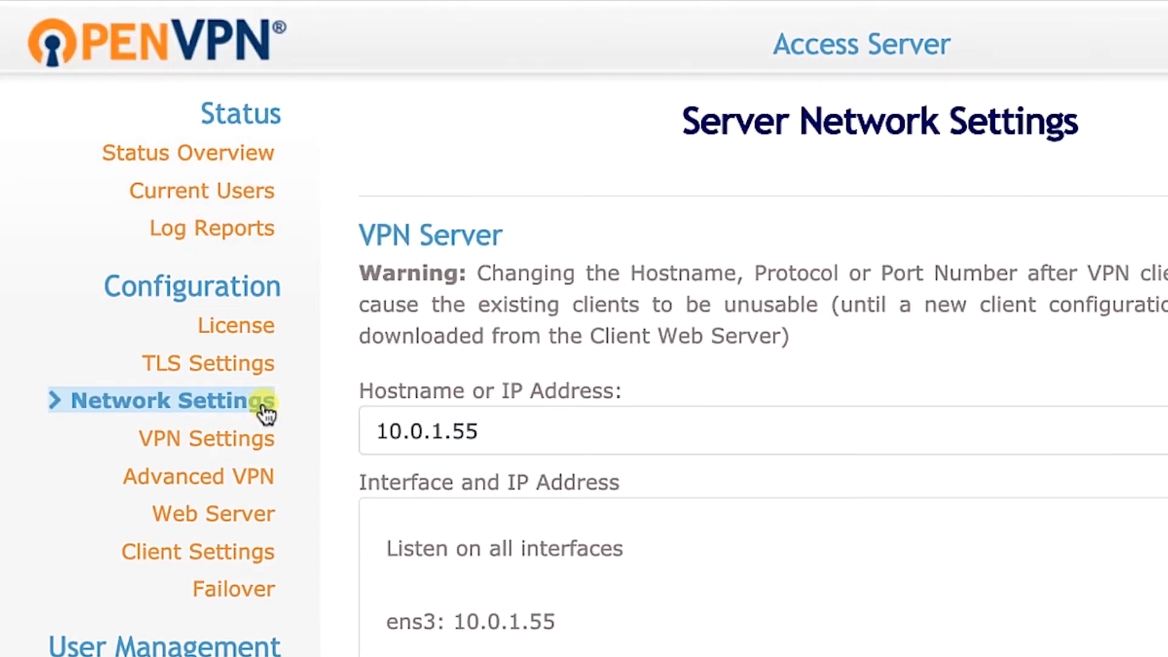
click(557, 437)
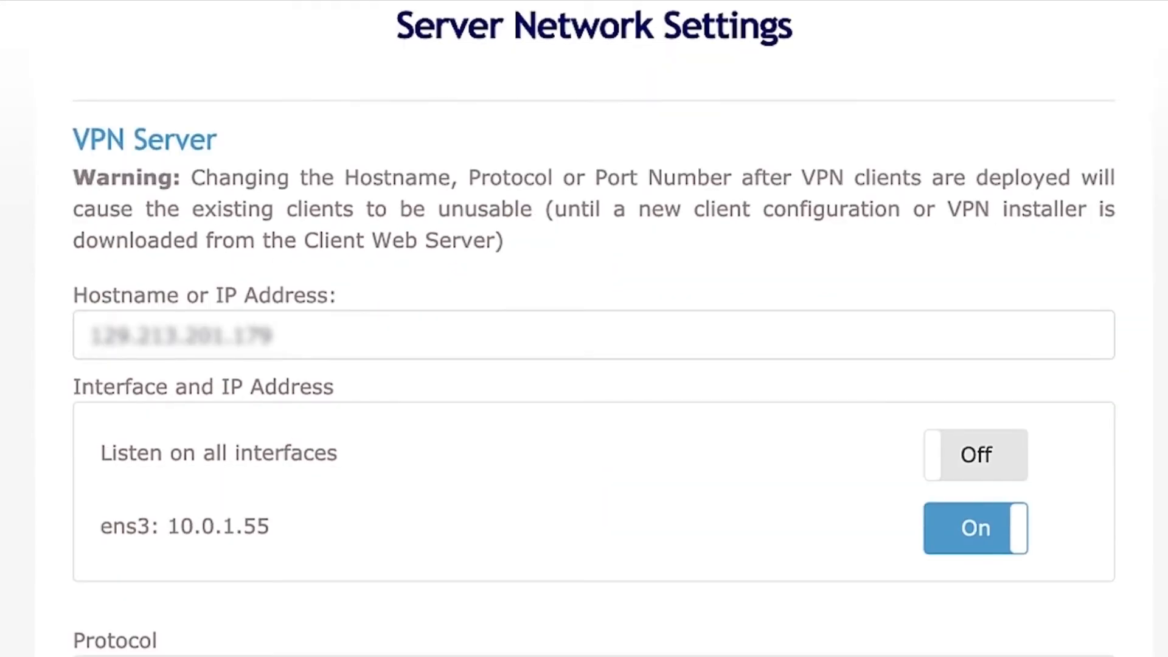
scroll(616, 576, down, 3)
scroll(651, 560, down, 5)
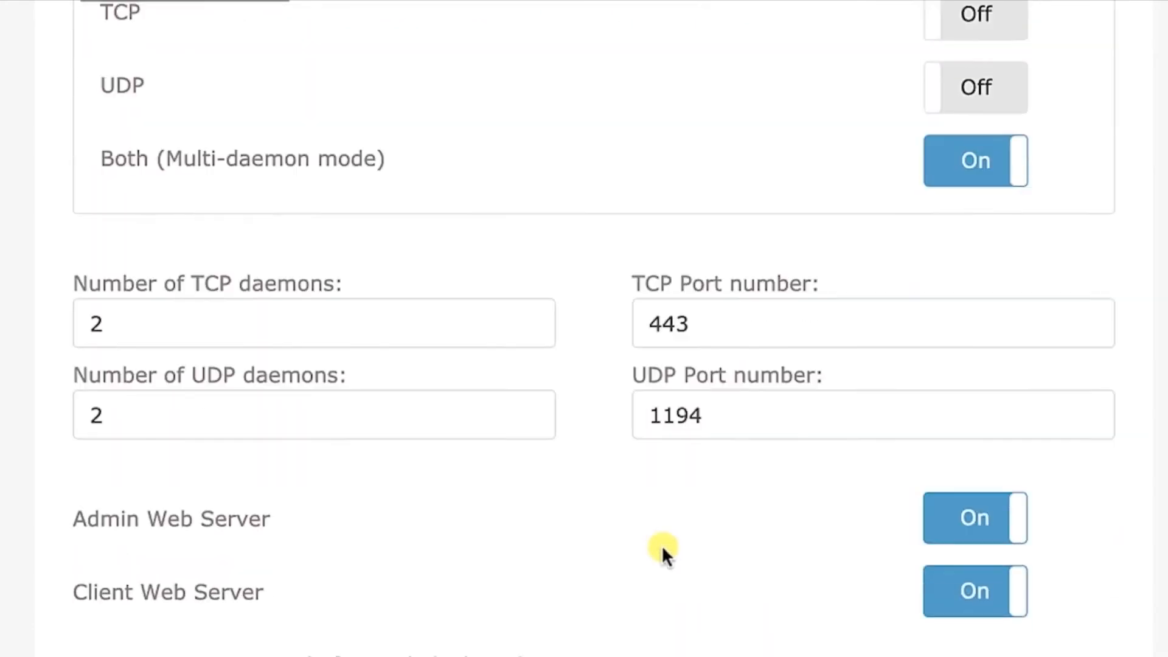
scroll(662, 545, down, 15)
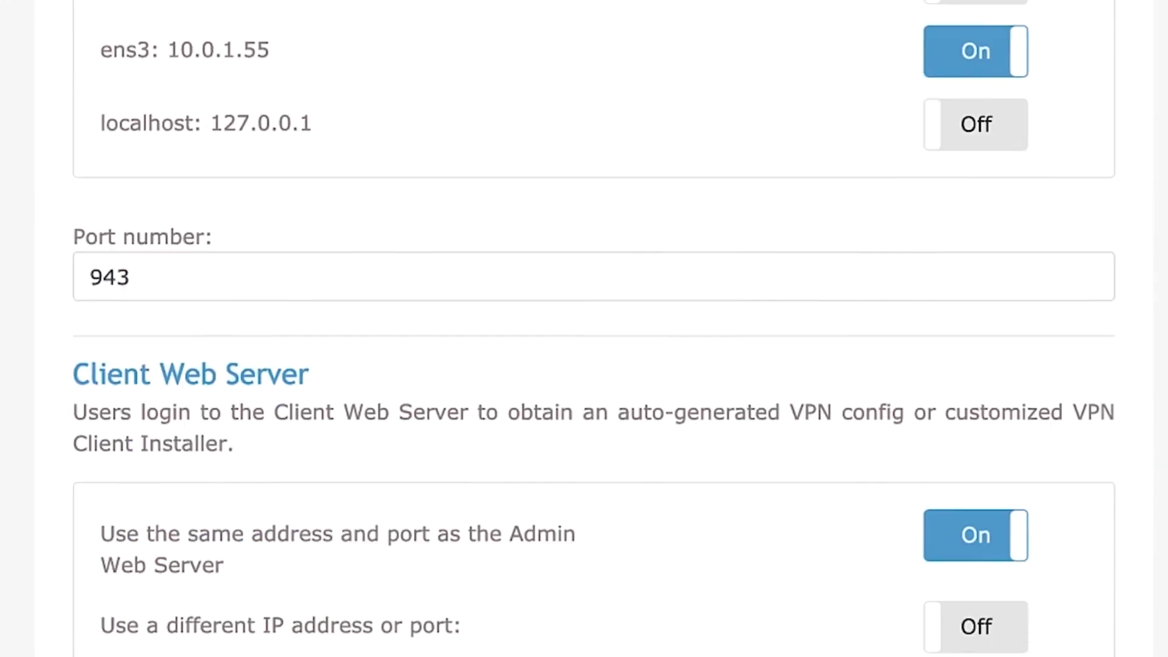
scroll(612, 523, down, 4)
click(597, 524)
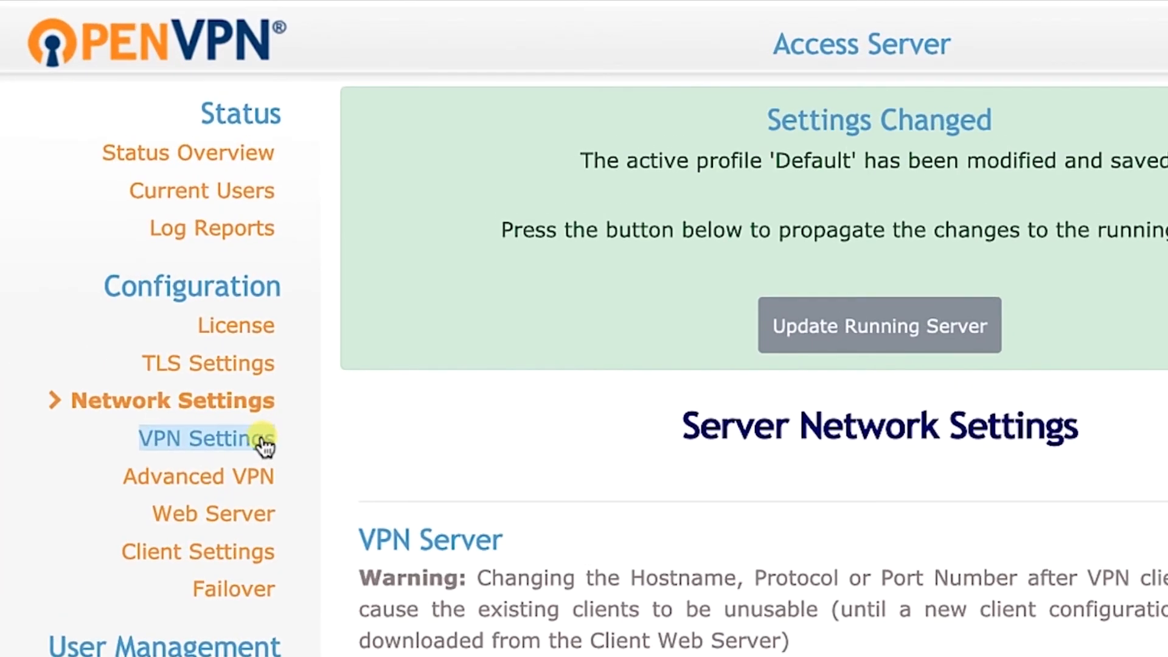
In VPN Settings, change the private subnet from 10.0.1.0/24 to 10.0.2.0/24
click(163, 444)
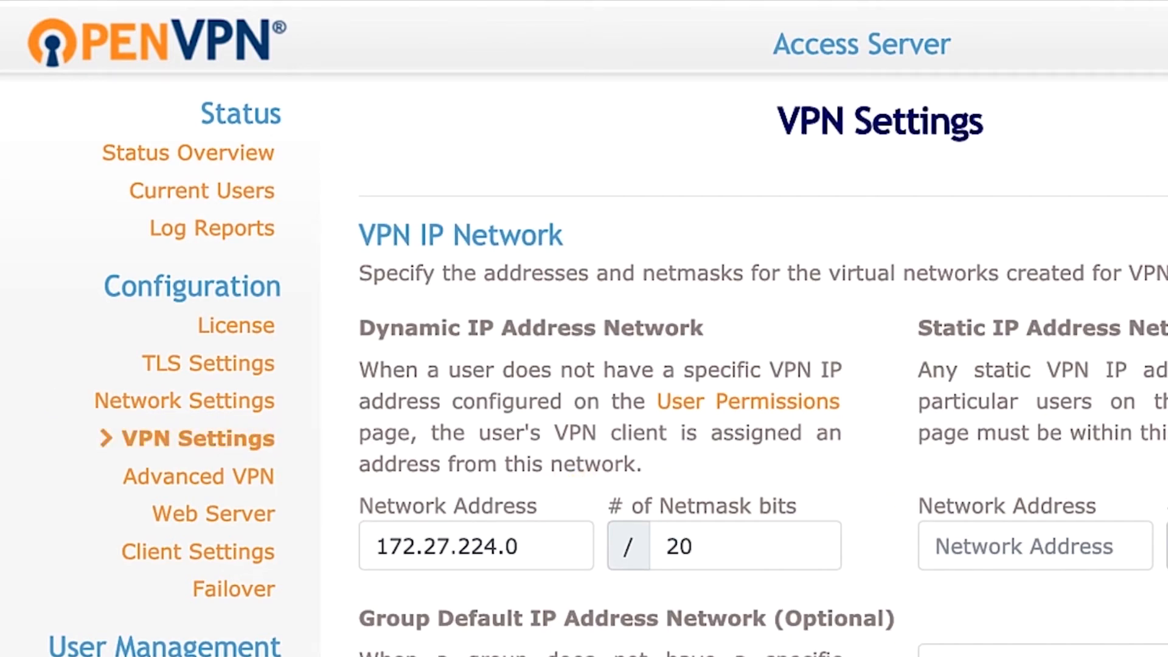
scroll(757, 420, down, 10)
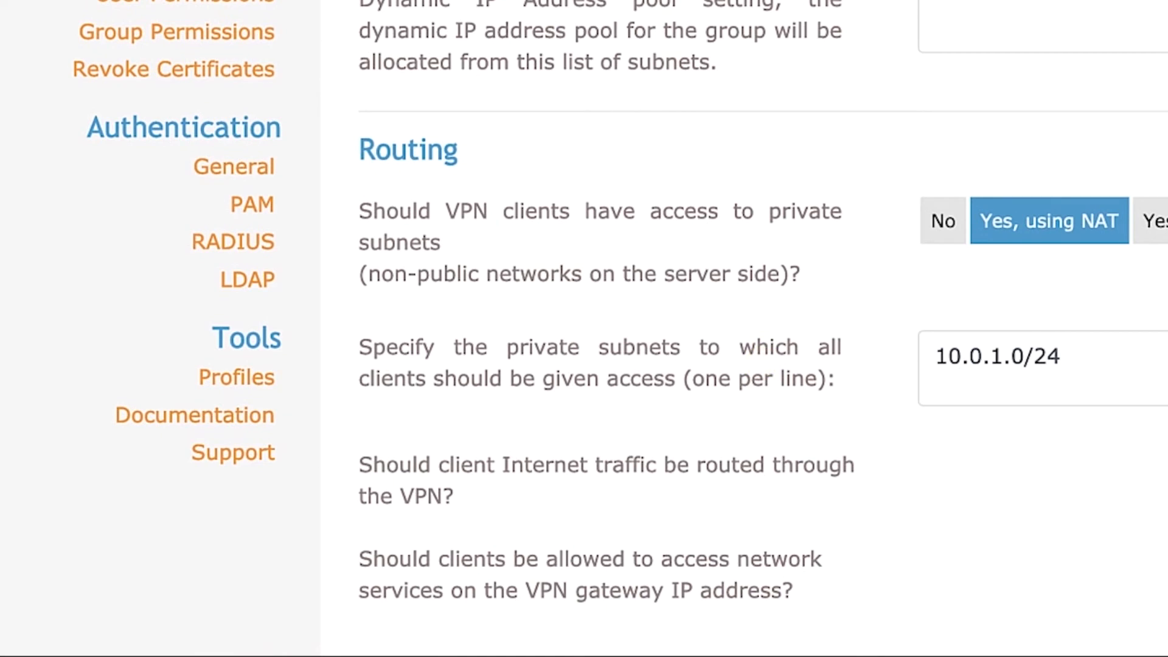
mouse_move(1034, 235)
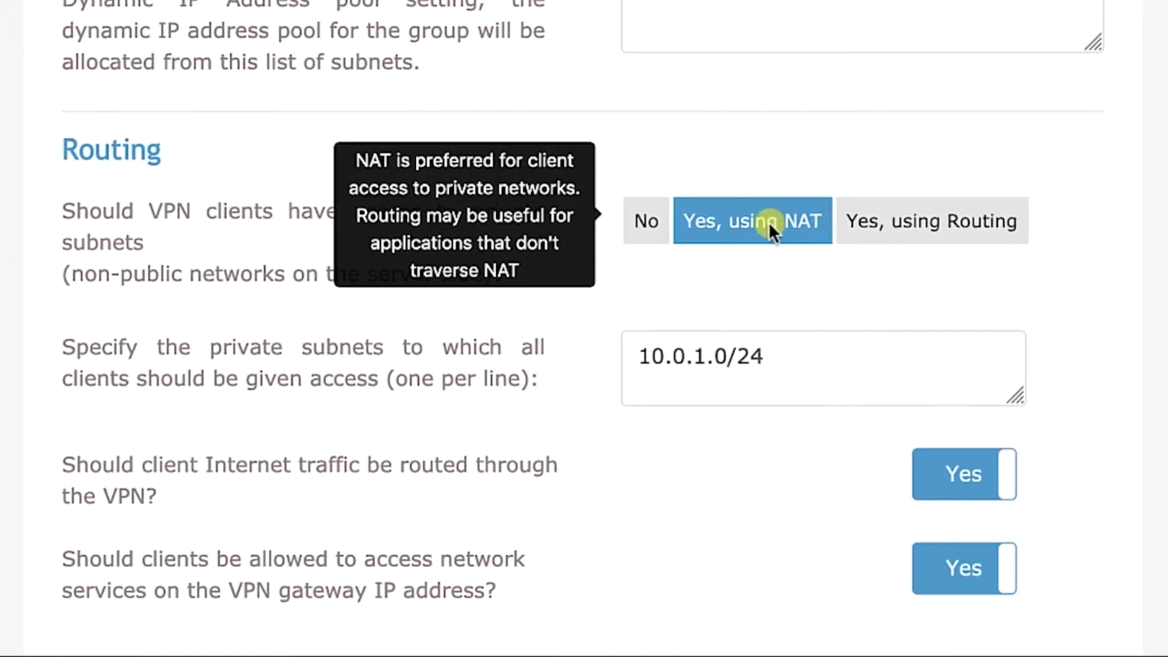
click(686, 365)
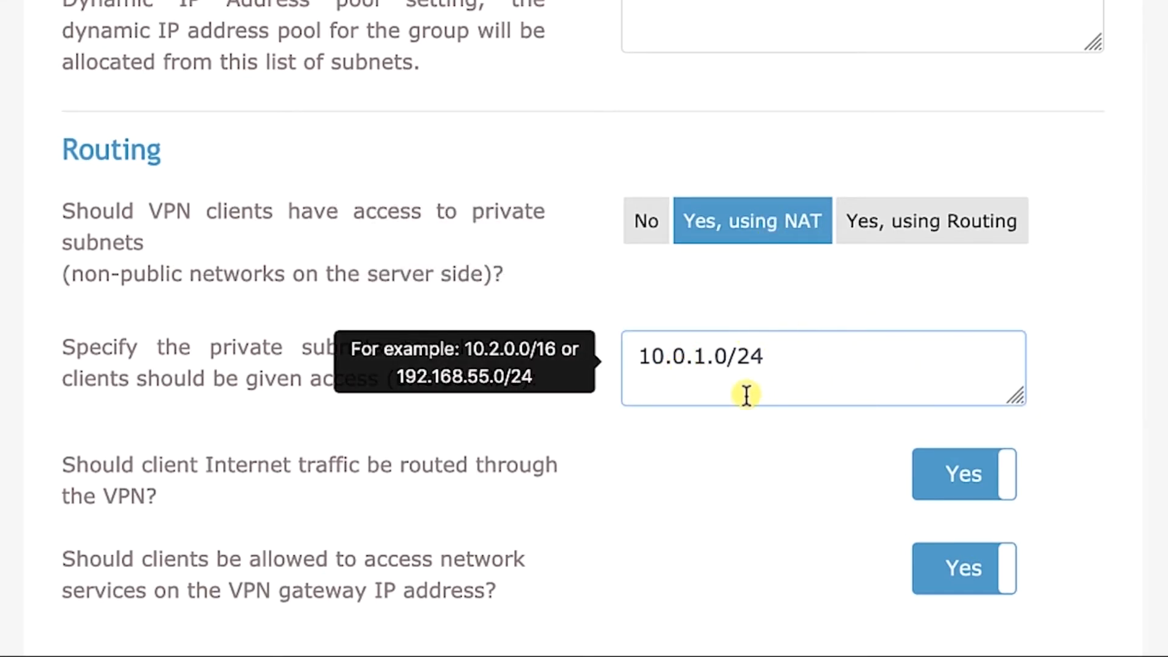
click(782, 330)
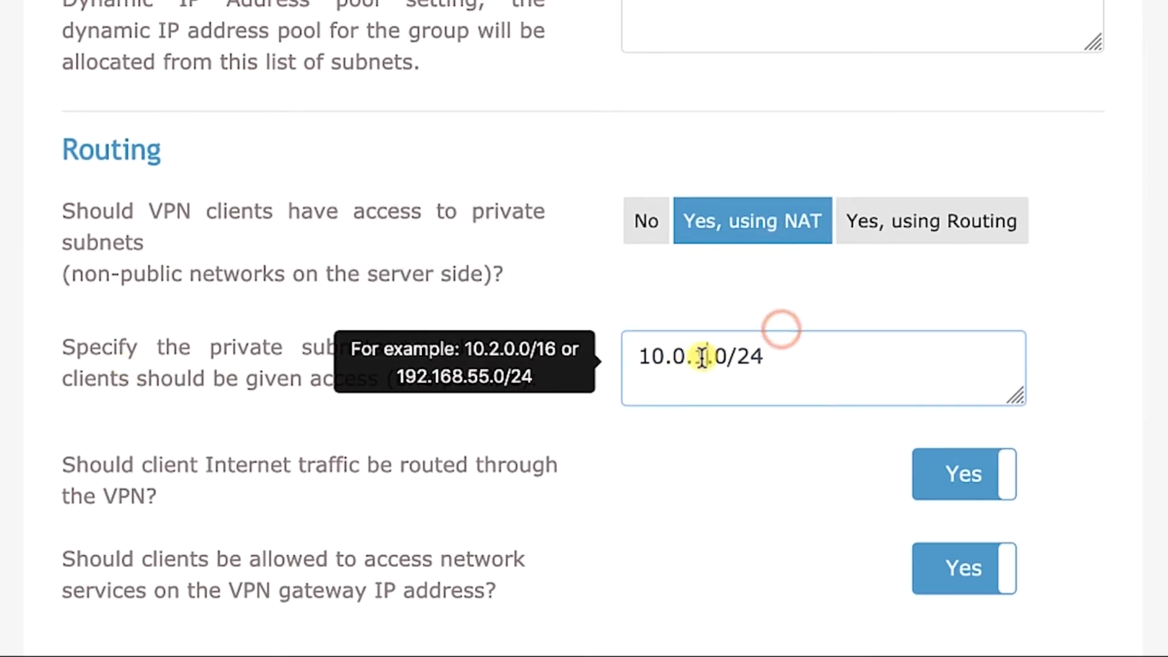
click(702, 357)
double_click(702, 358)
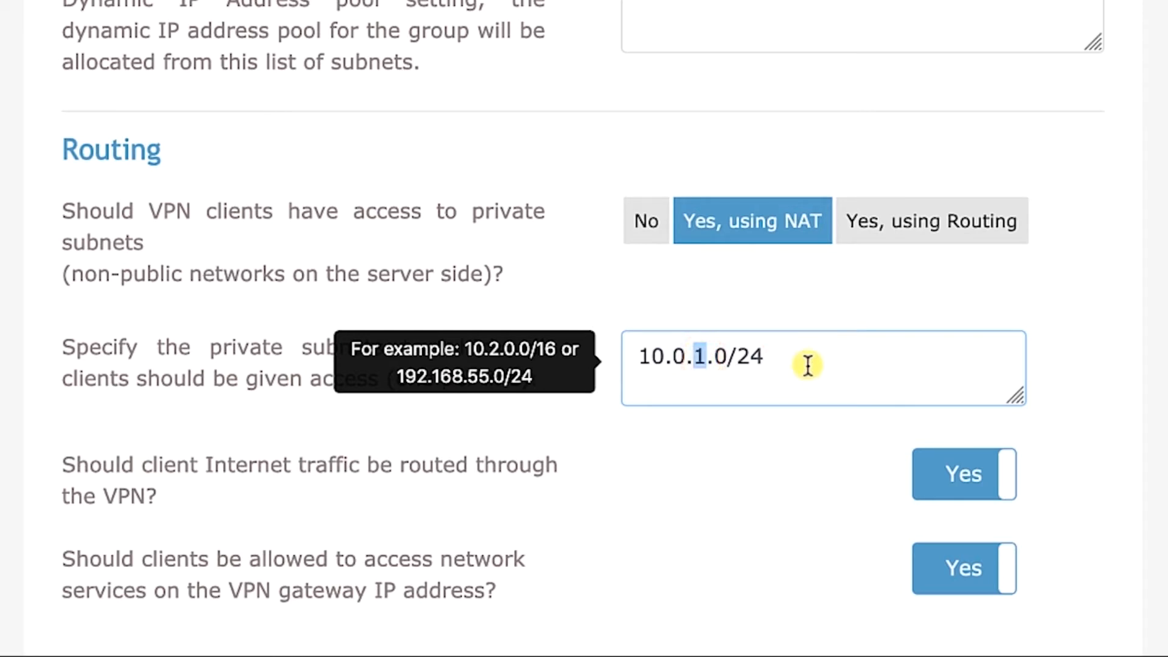
text(2)
click(1085, 391)
Set client Internet traffic routing through the VPN to No and save the VPN settings
scroll(1084, 391, down, 2)
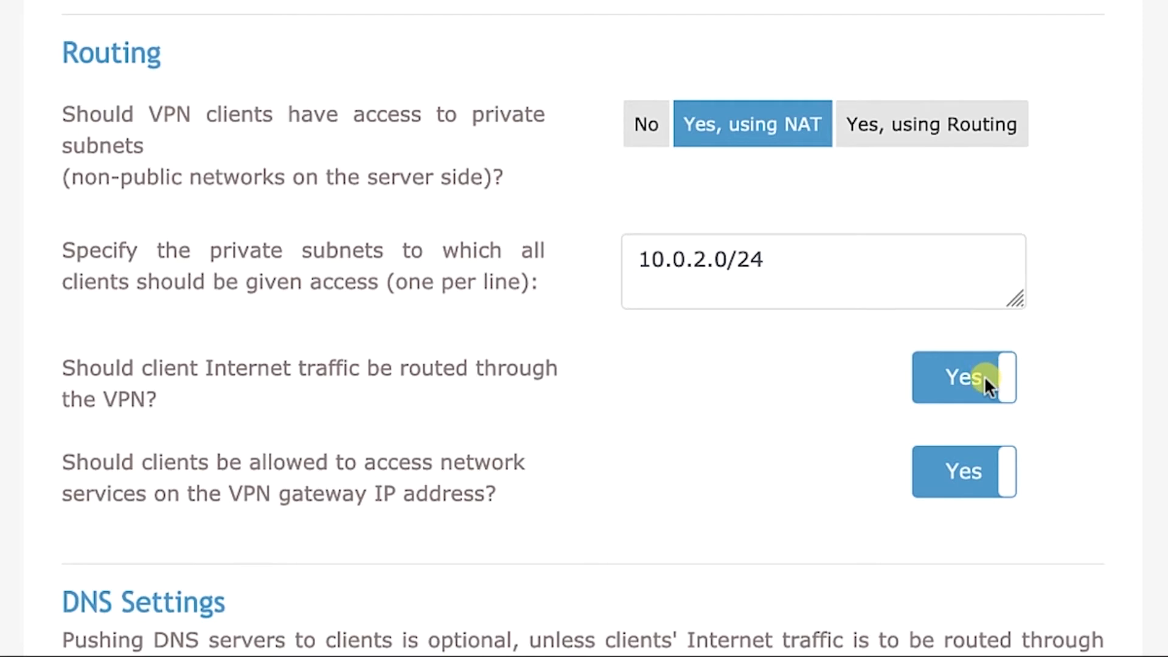
click(1001, 379)
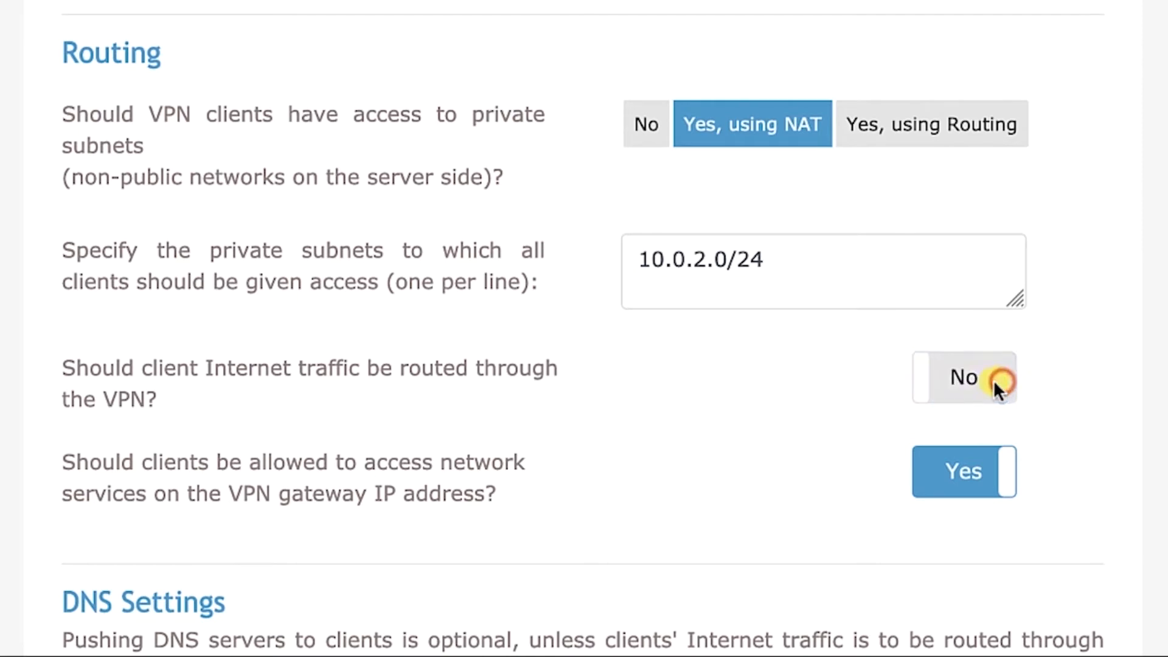
scroll(1102, 313, down, 3)
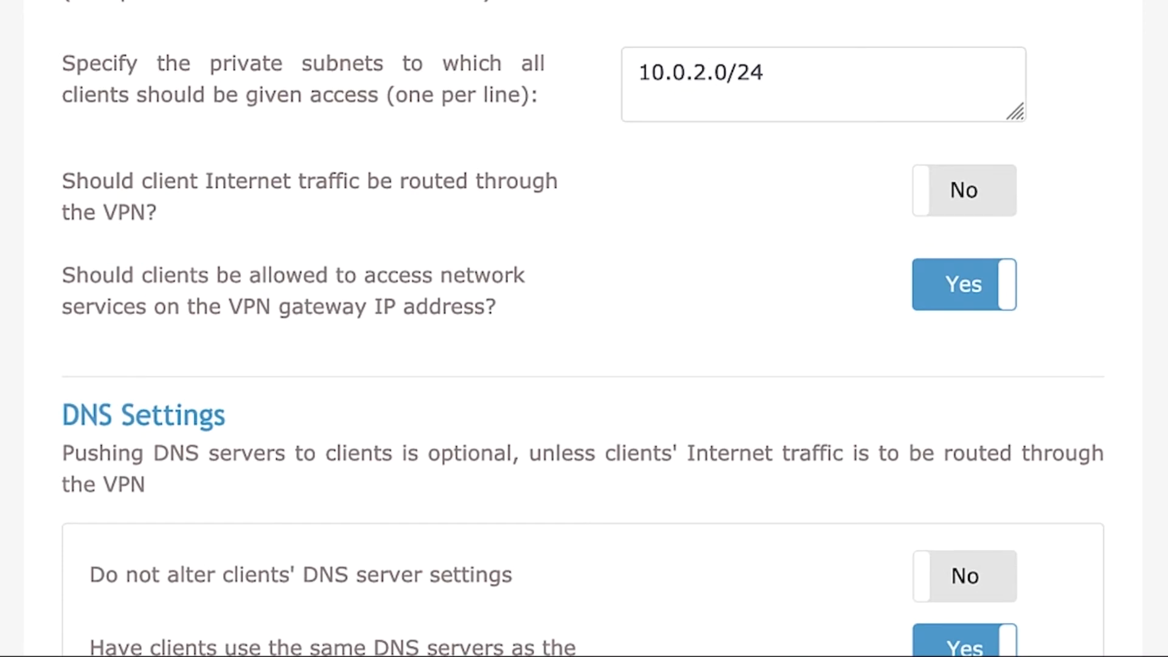
scroll(1004, 536, down, 6)
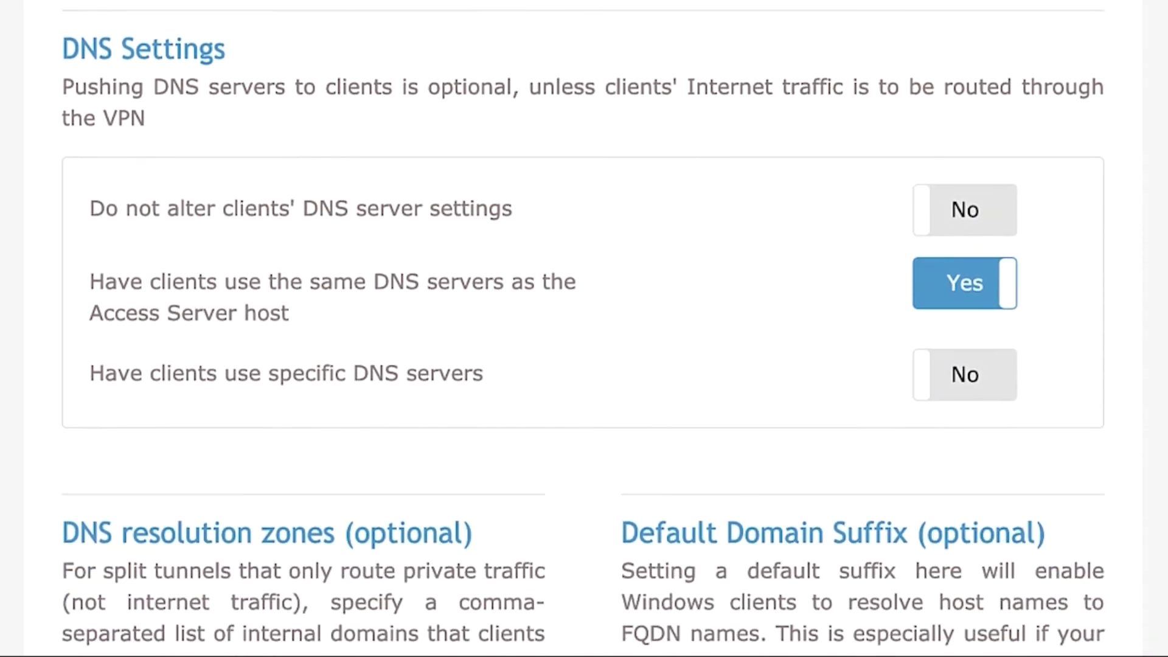
scroll(1103, 450, down, 7)
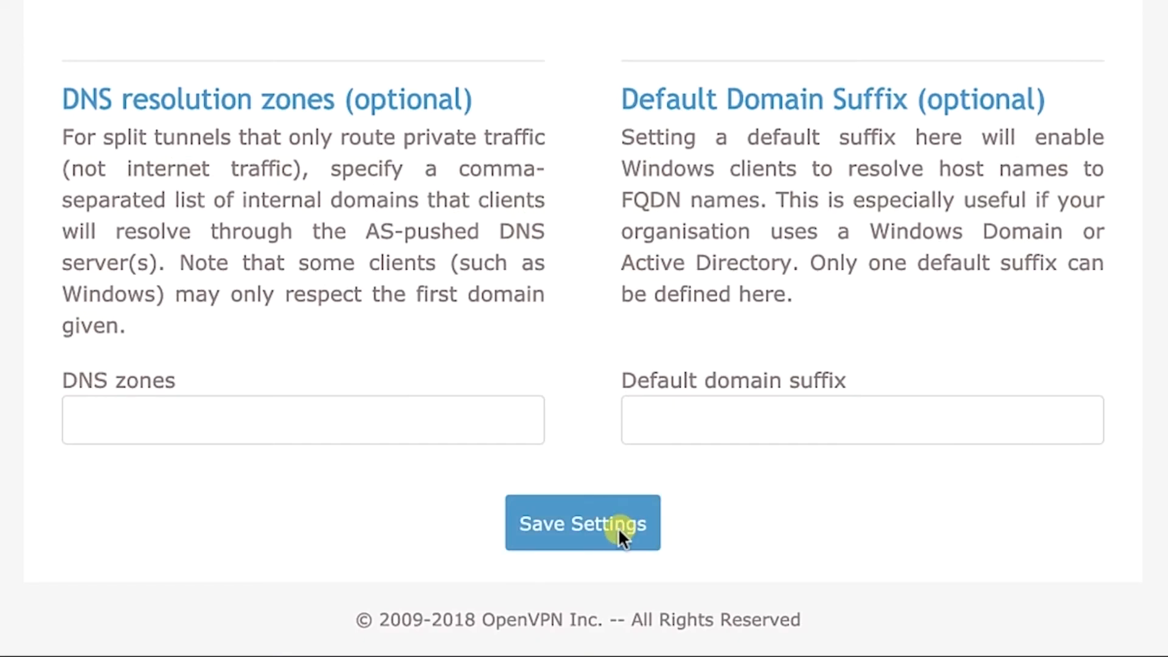
click(620, 525)
scroll(473, 152, up, 4)
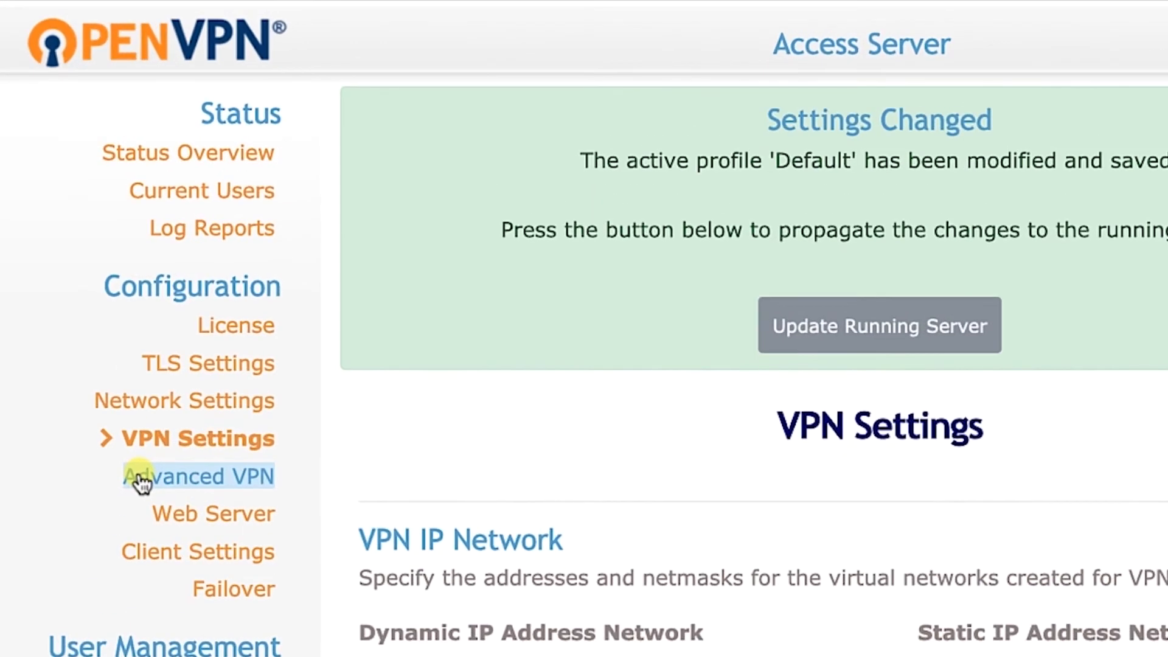
Turn Inter-Client Communication On in Advanced VPN, save, and update the running server
click(140, 479)
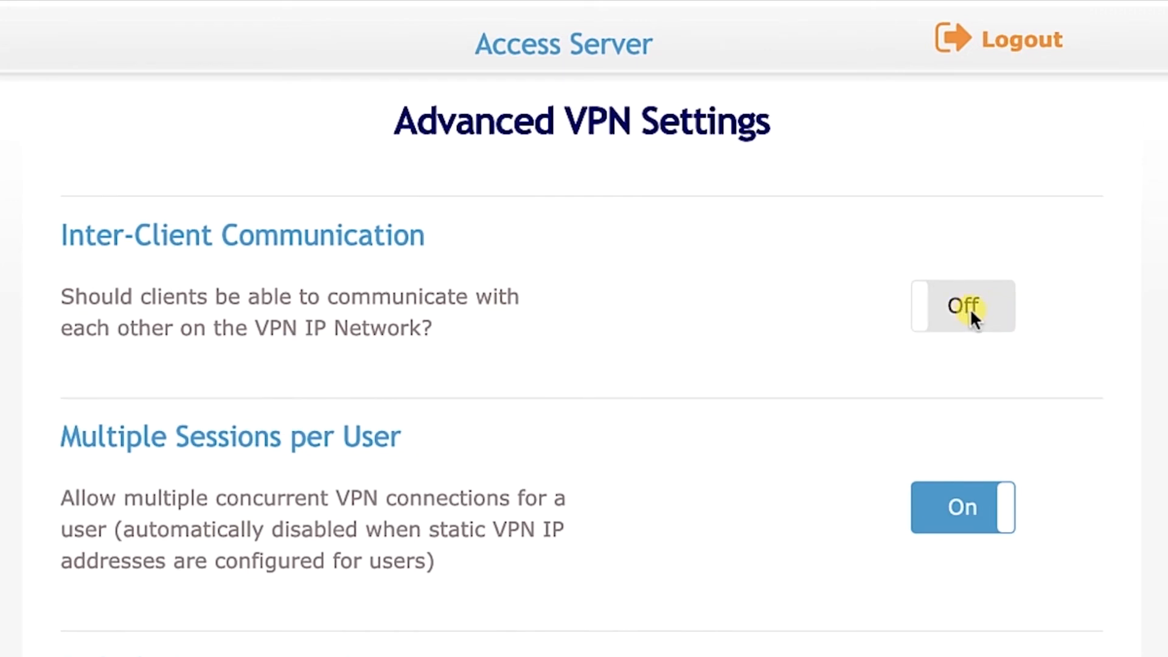
click(989, 304)
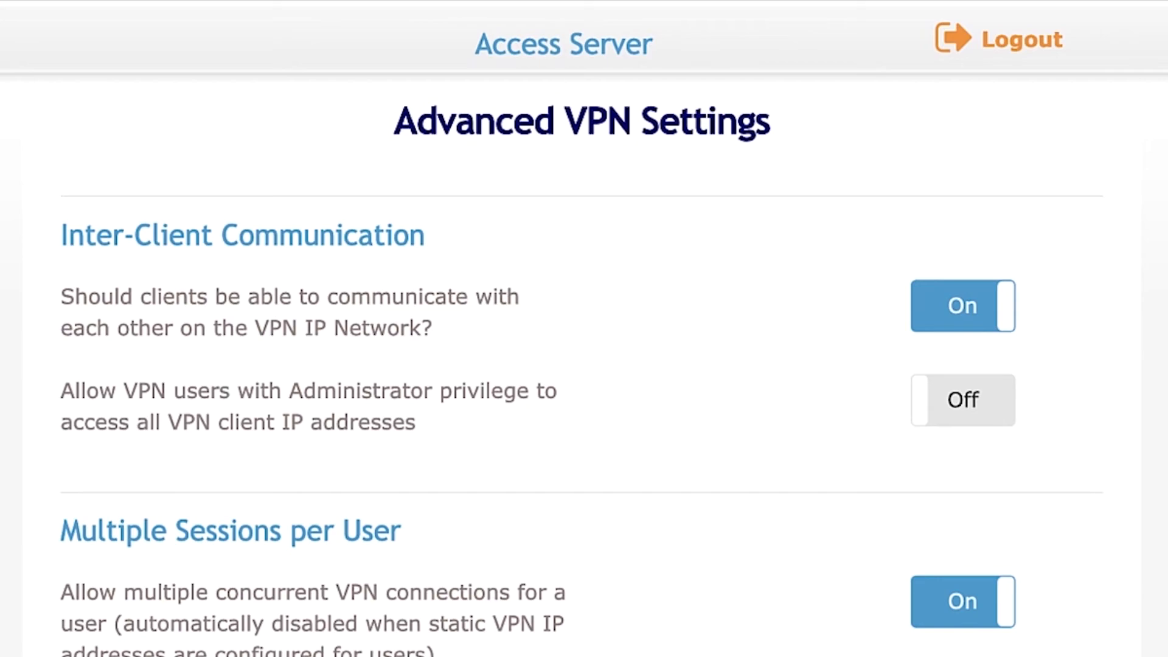
scroll(773, 560, down, 20)
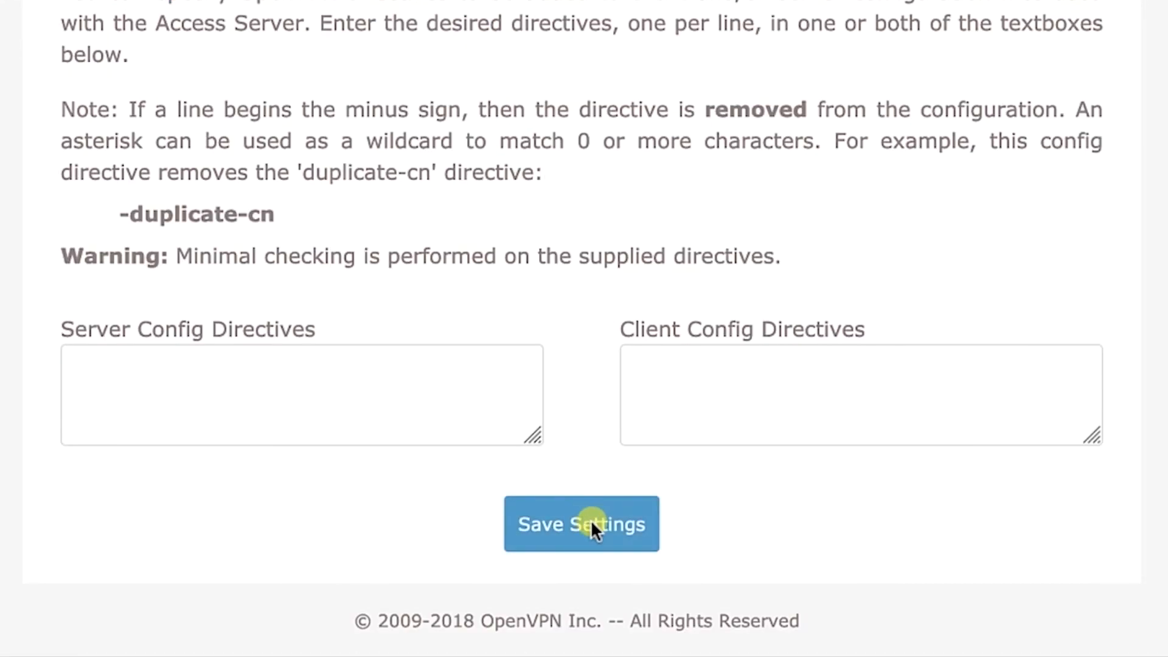
click(615, 523)
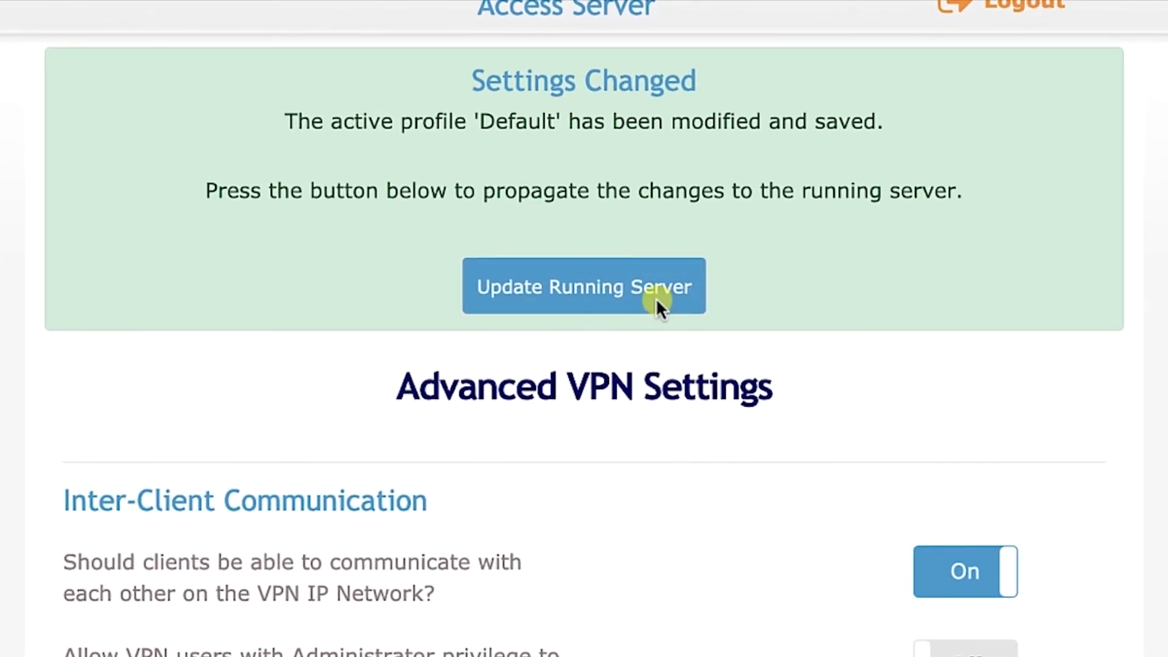
click(656, 298)
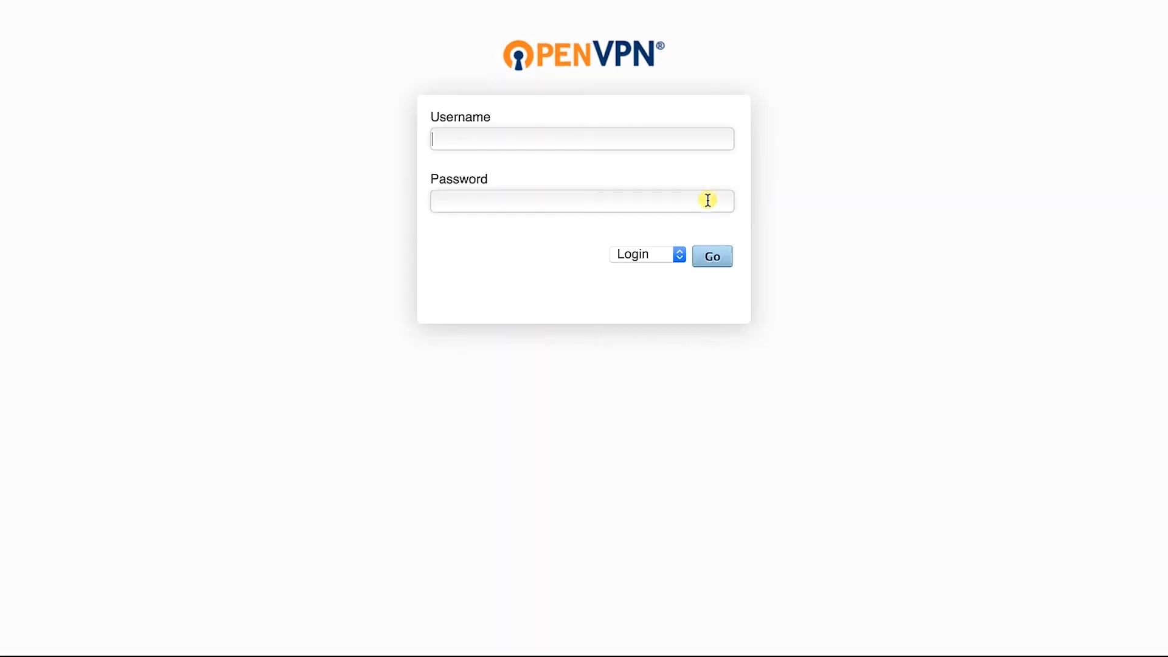
Sign in to the Client UI as openvpn with the account password in Connect mode and click Go
click(578, 142)
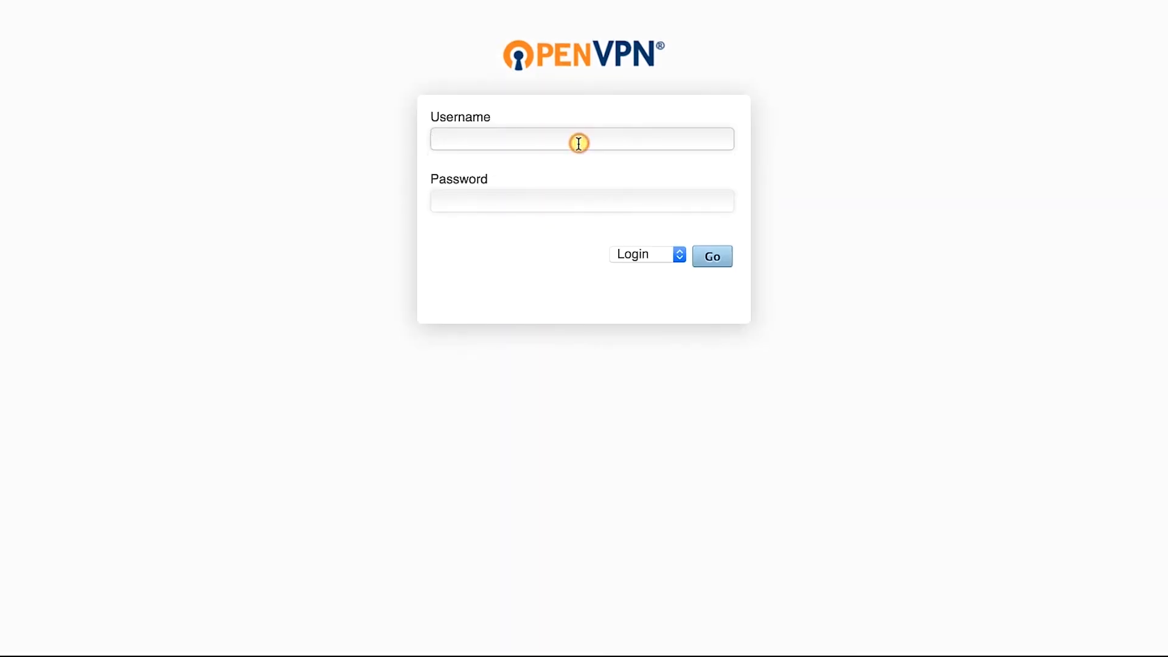
text(openvpn)
key(Tab)
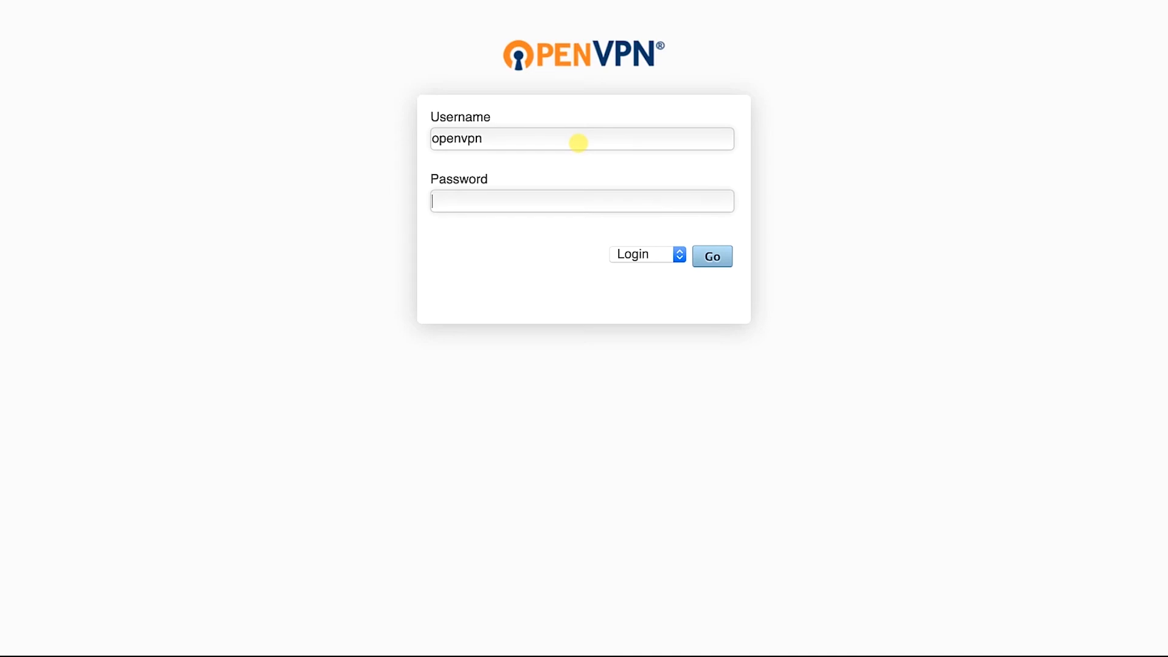
text(password)
click(664, 258)
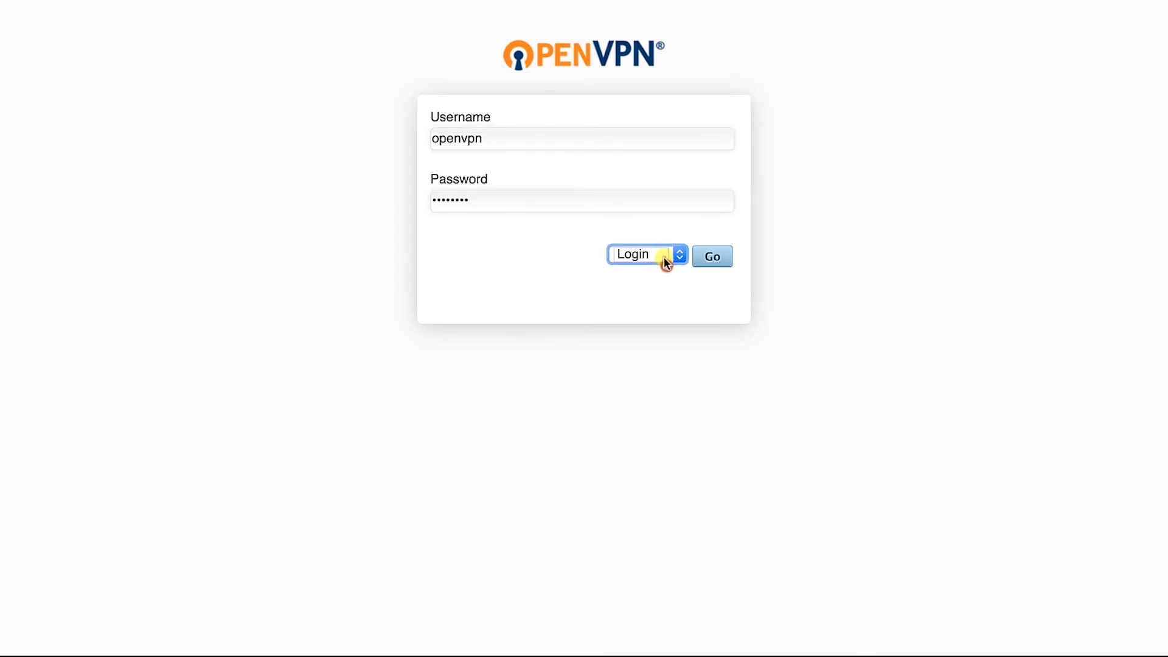
click(653, 236)
click(717, 260)
click(716, 259)
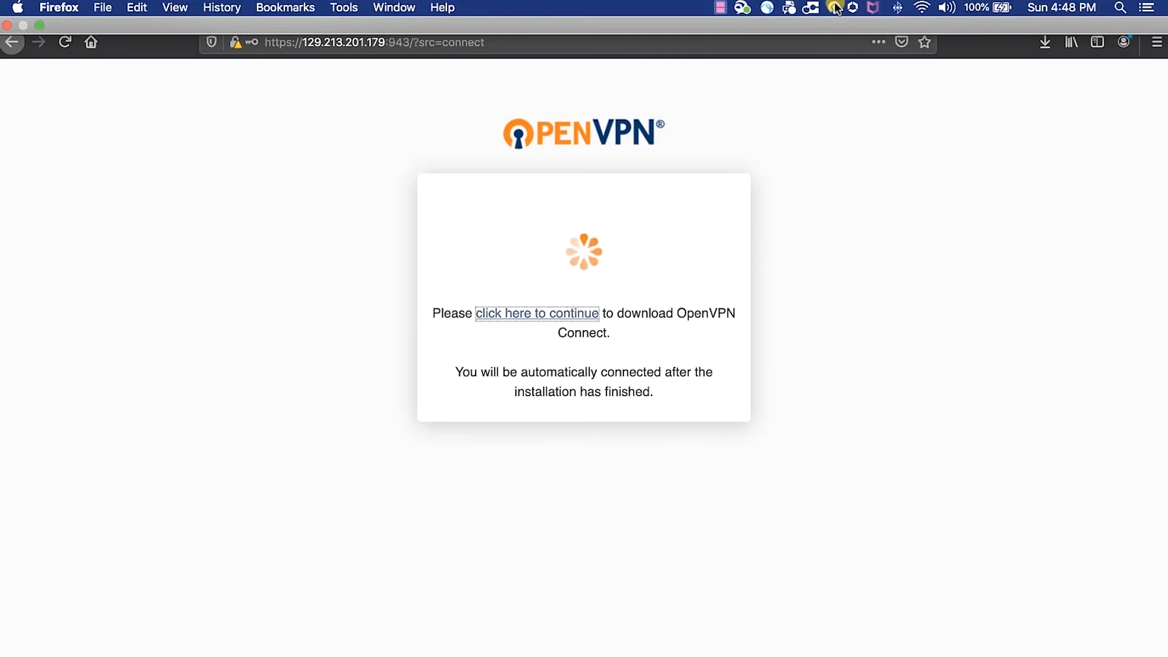
Connect OpenVPN Connect to 129.213.201.179 and sign in with the VPN user's password
click(835, 7)
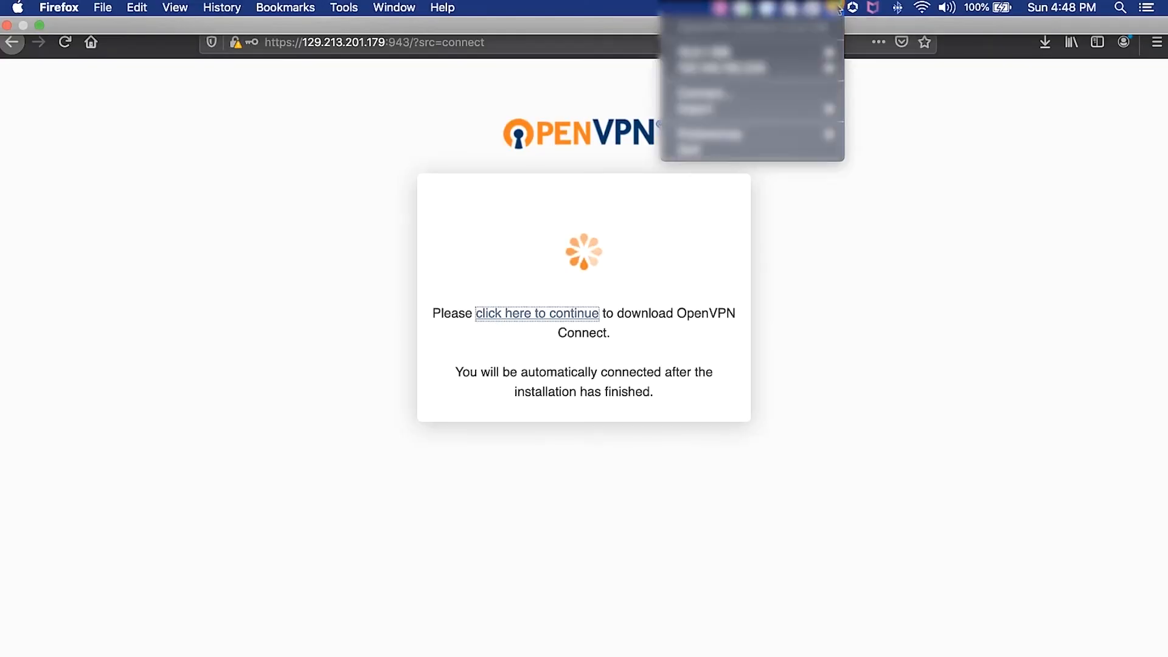
click(760, 95)
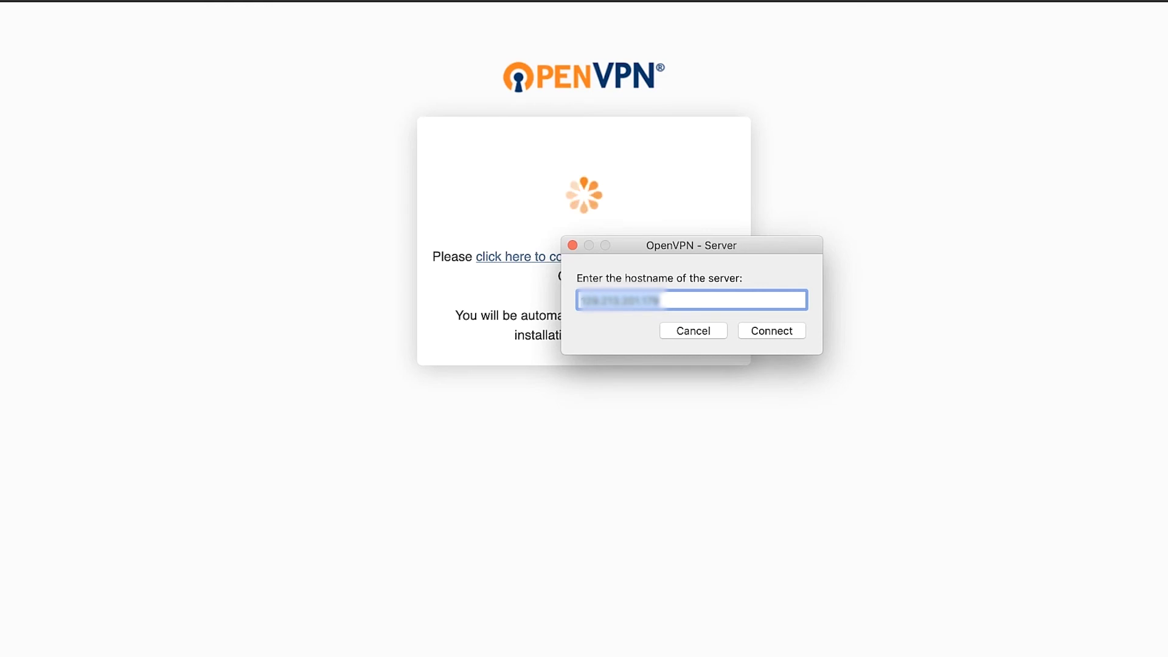
click(710, 291)
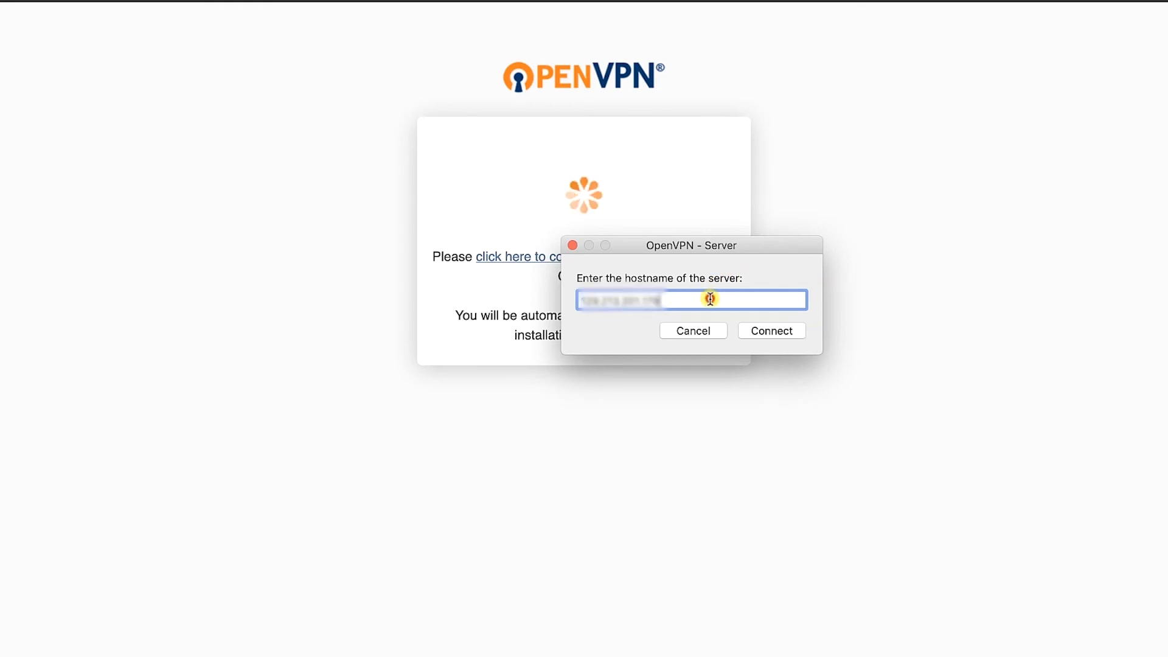
click(777, 331)
click(847, 345)
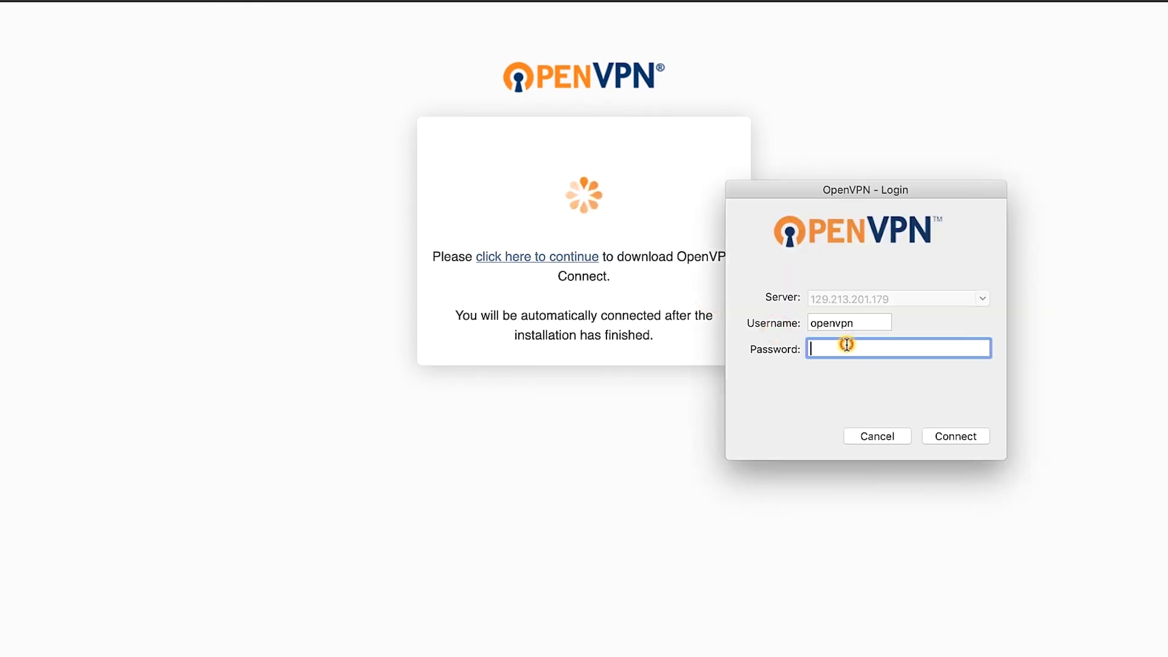
text(********)
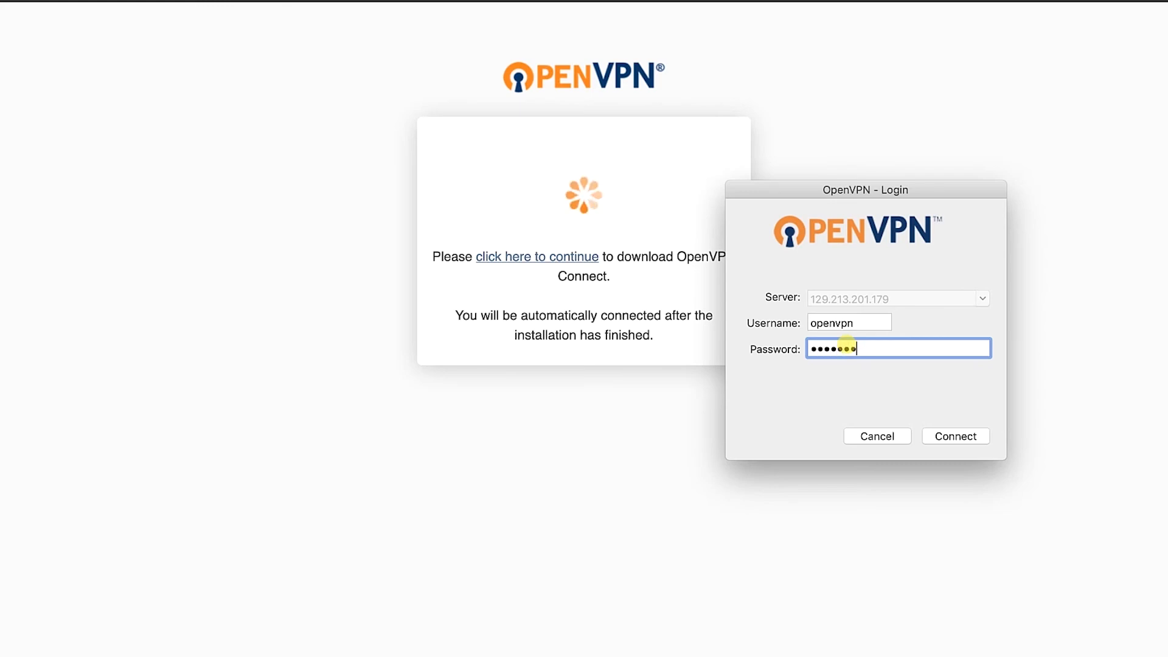
key(Return)
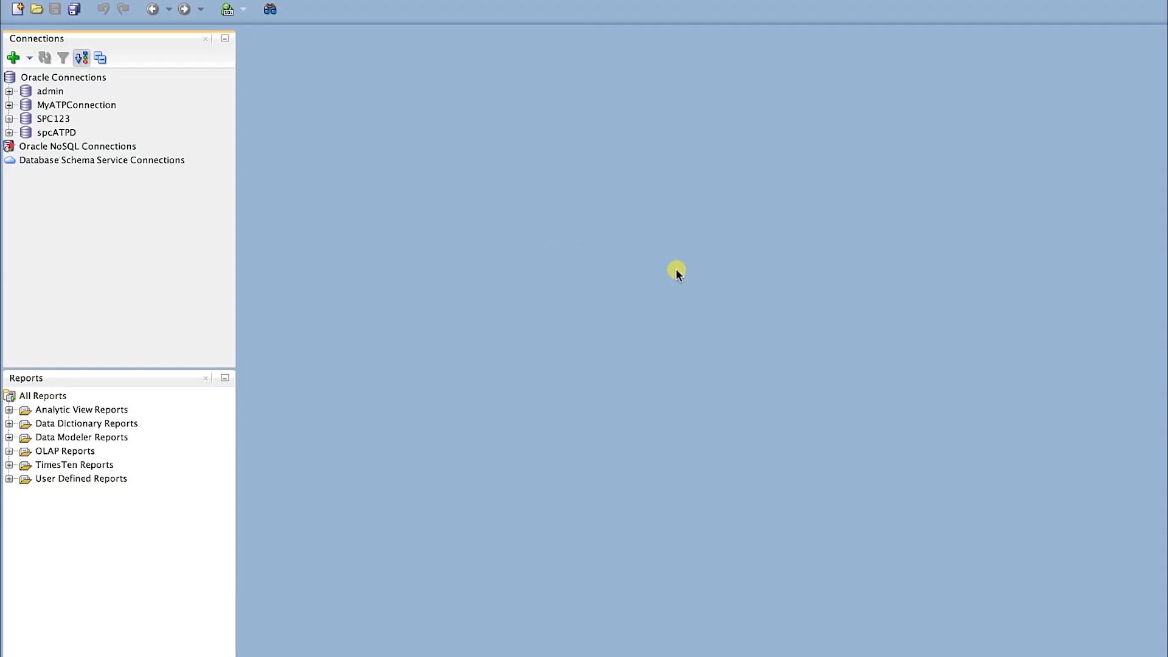
mouse_move(711, 4)
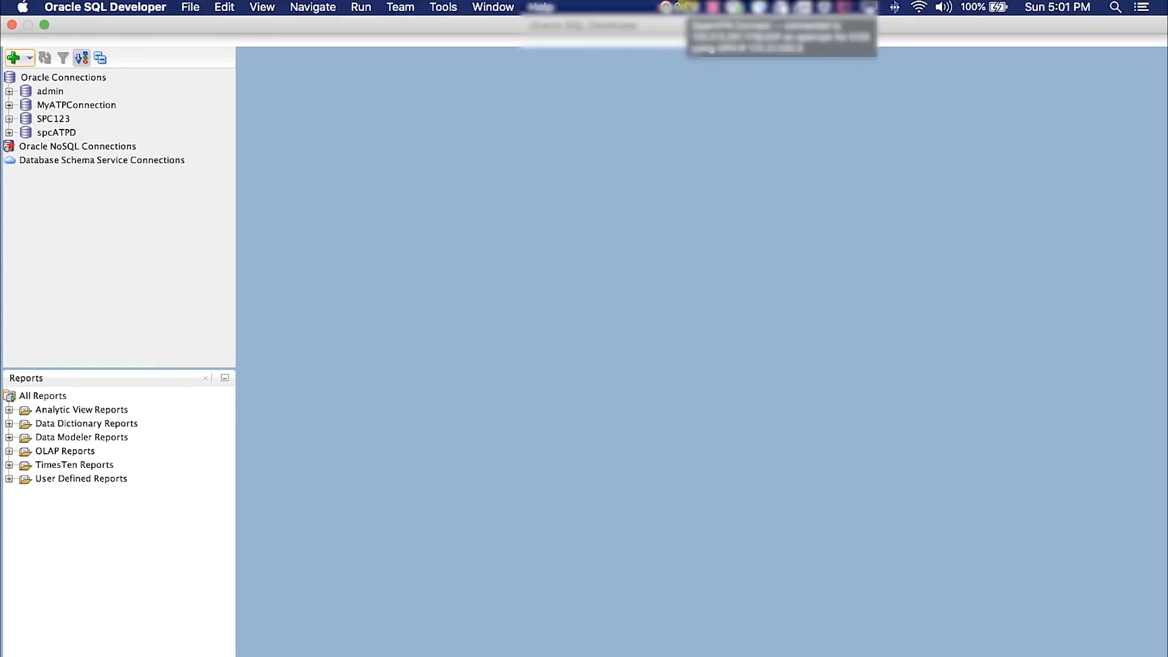
click(684, 6)
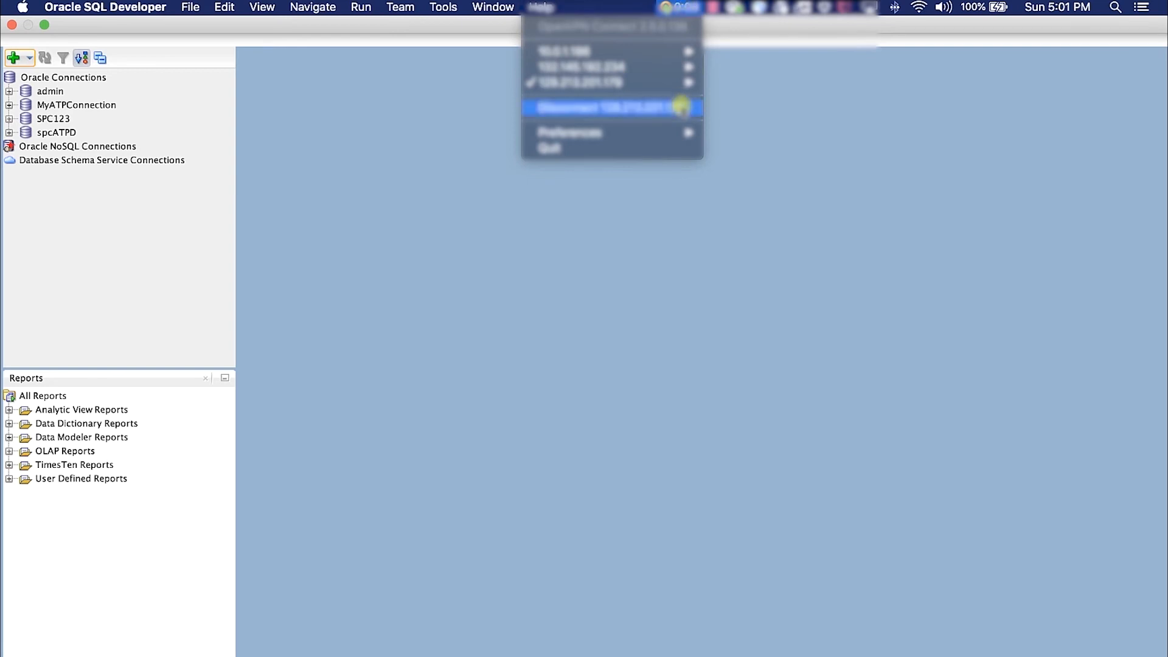
mouse_move(680, 84)
click(434, 124)
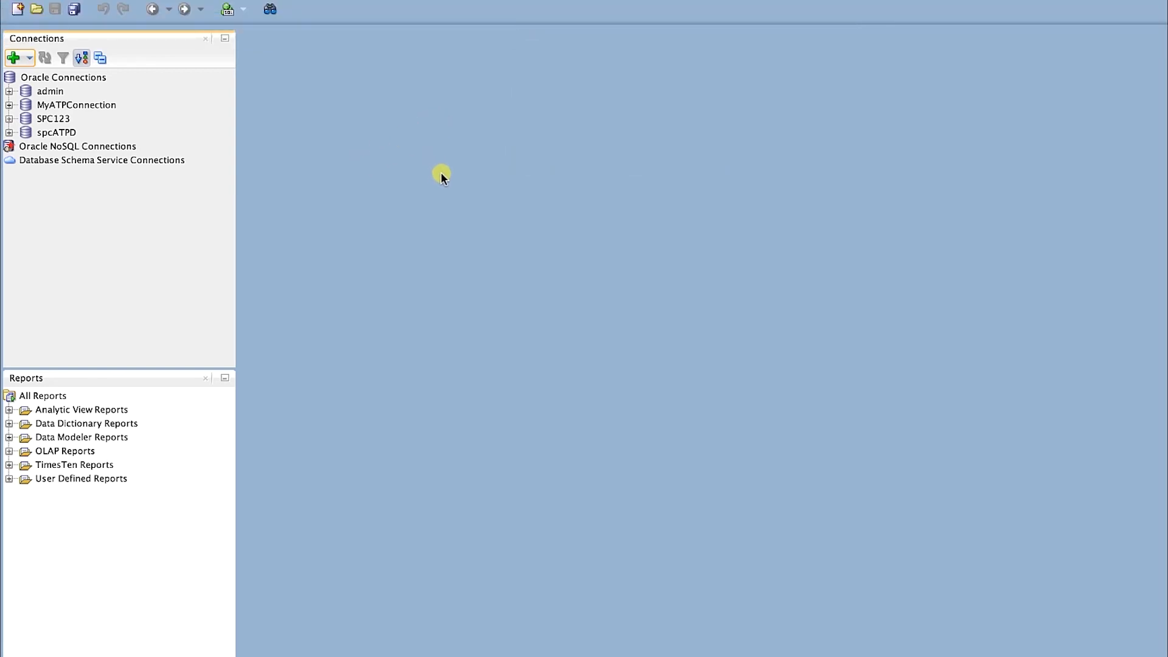
mouse_move(116, 3)
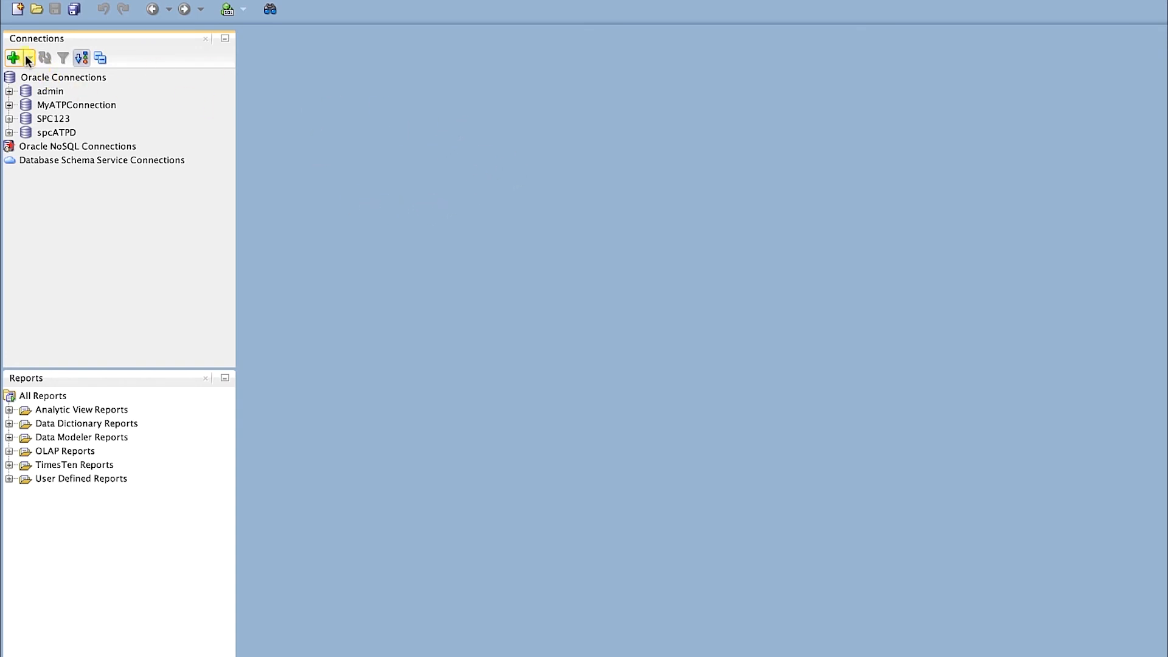
Create a new database connection named ExaCS_Workshop with username sys
click(17, 55)
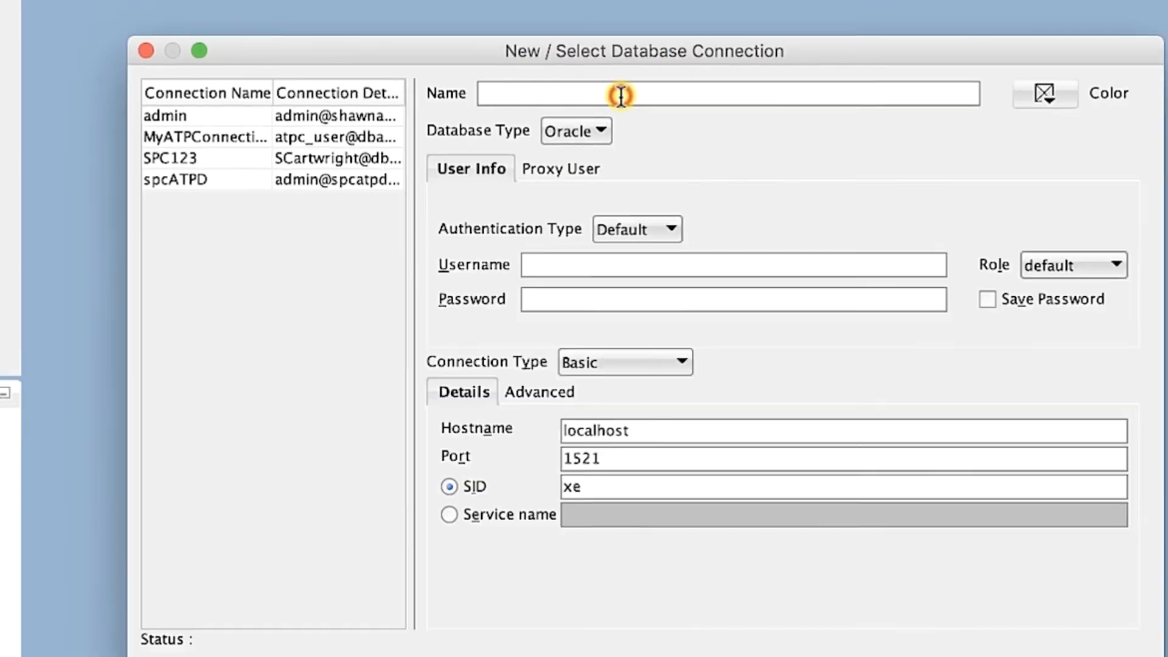
click(620, 96)
text(ExaCS)
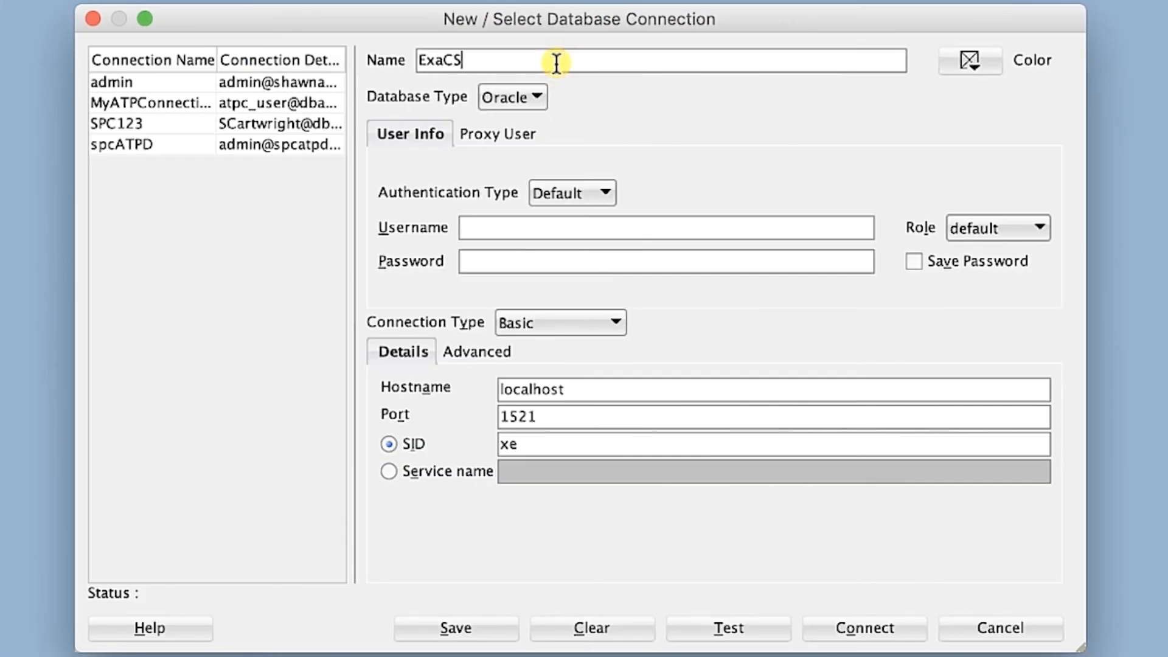
text(_Workshop)
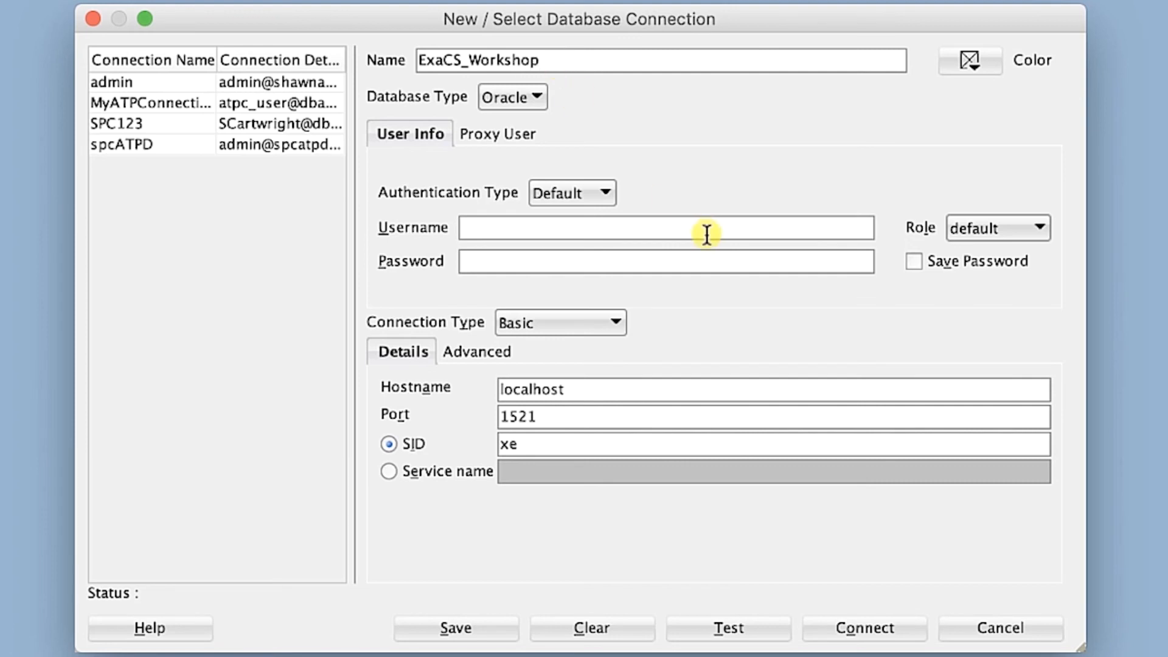
click(706, 234)
text(sys)
Enter the sys password and set the connection role to SYSDBA
click(701, 261)
text(•••••••••••••)
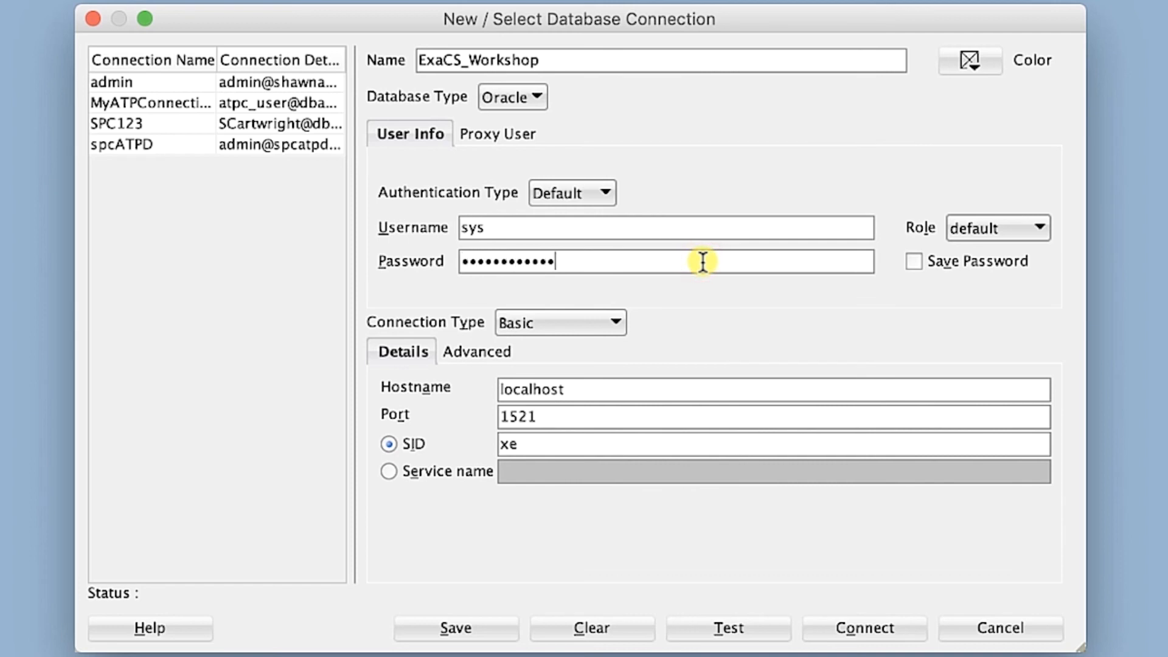
click(1034, 229)
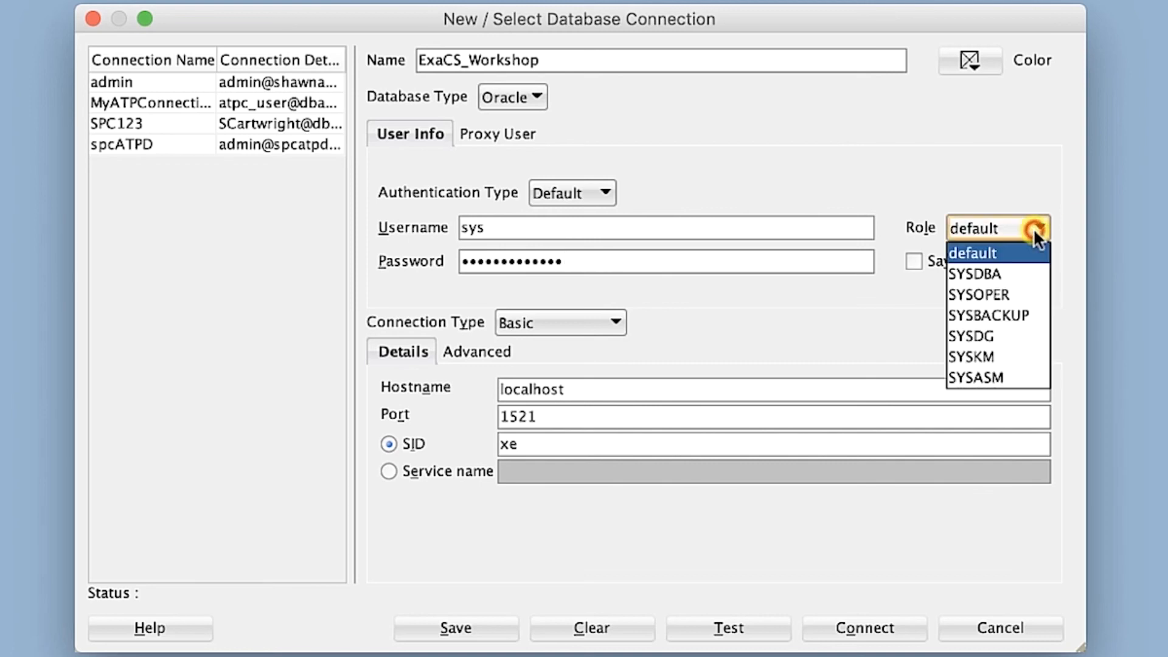
click(1045, 272)
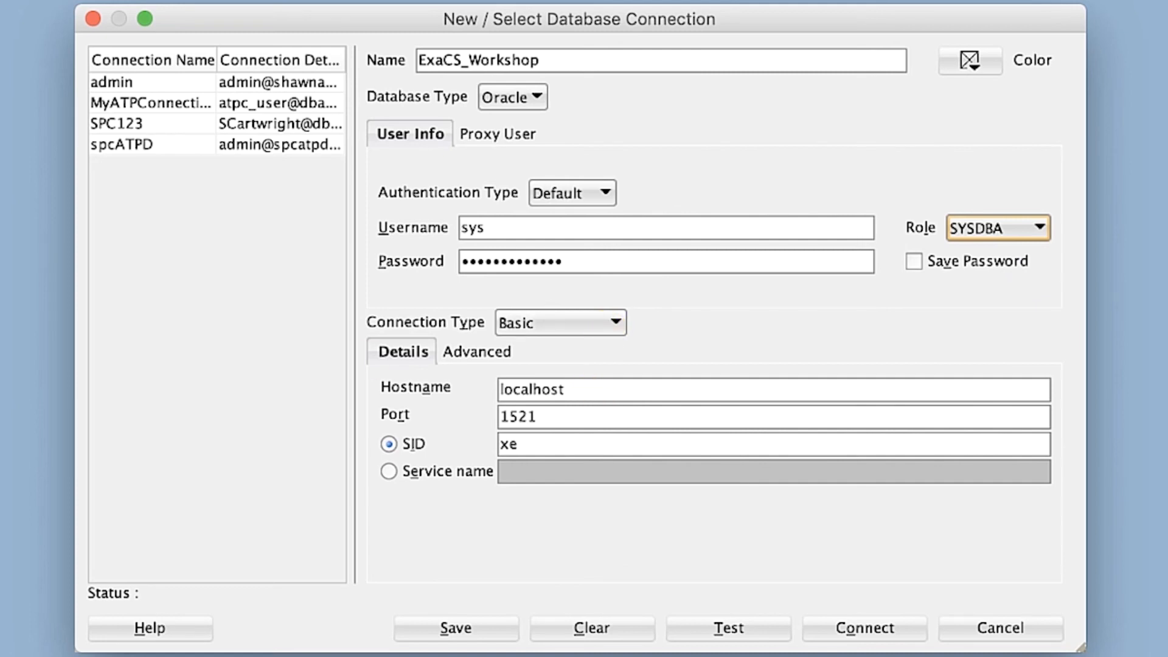
key(super+Tab)
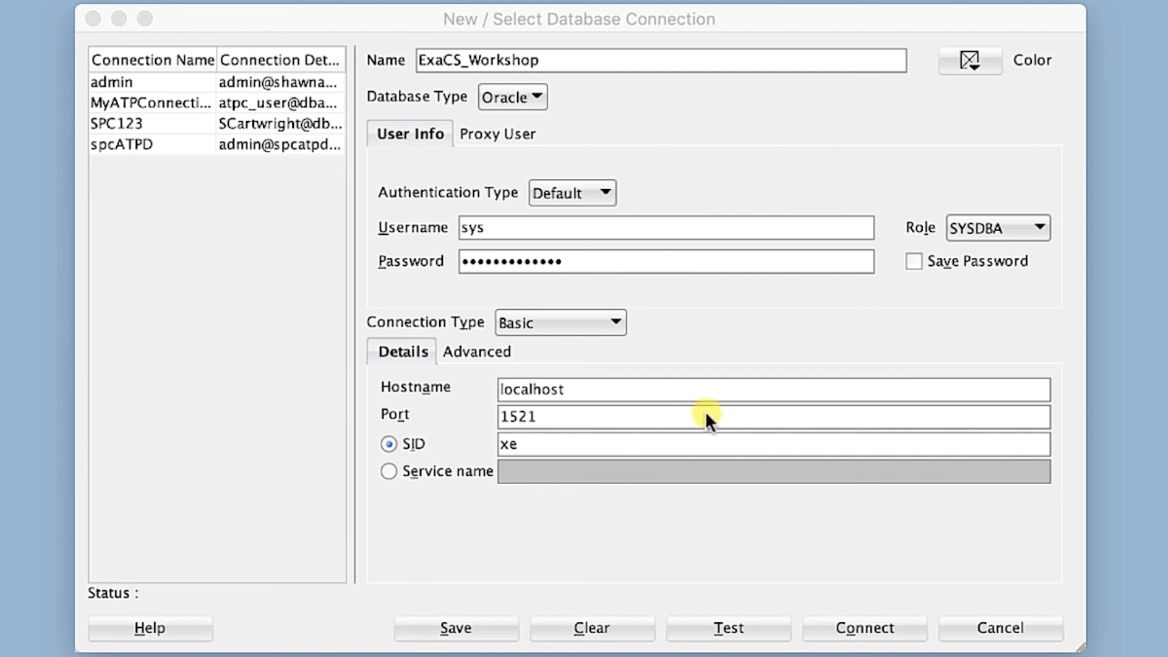
Replace the localhost hostname with 10.0.2.3, keep port 1521, and clear the xe SID
click(634, 391)
drag(573, 390, 457, 384)
text(10.0.2.3)
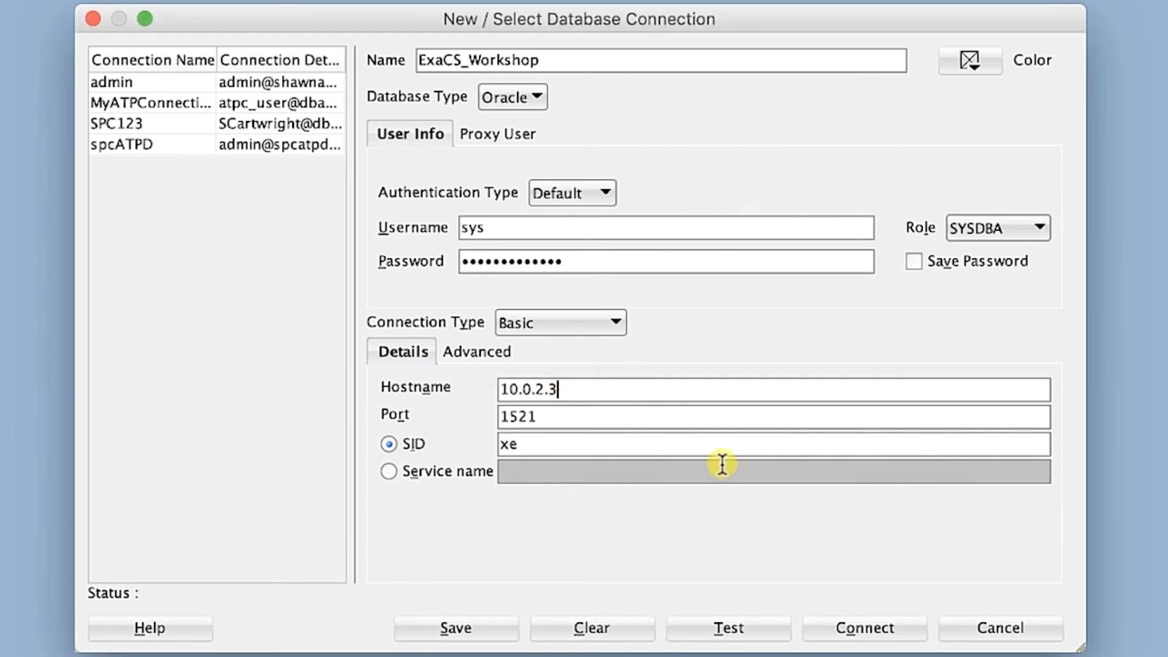
click(636, 418)
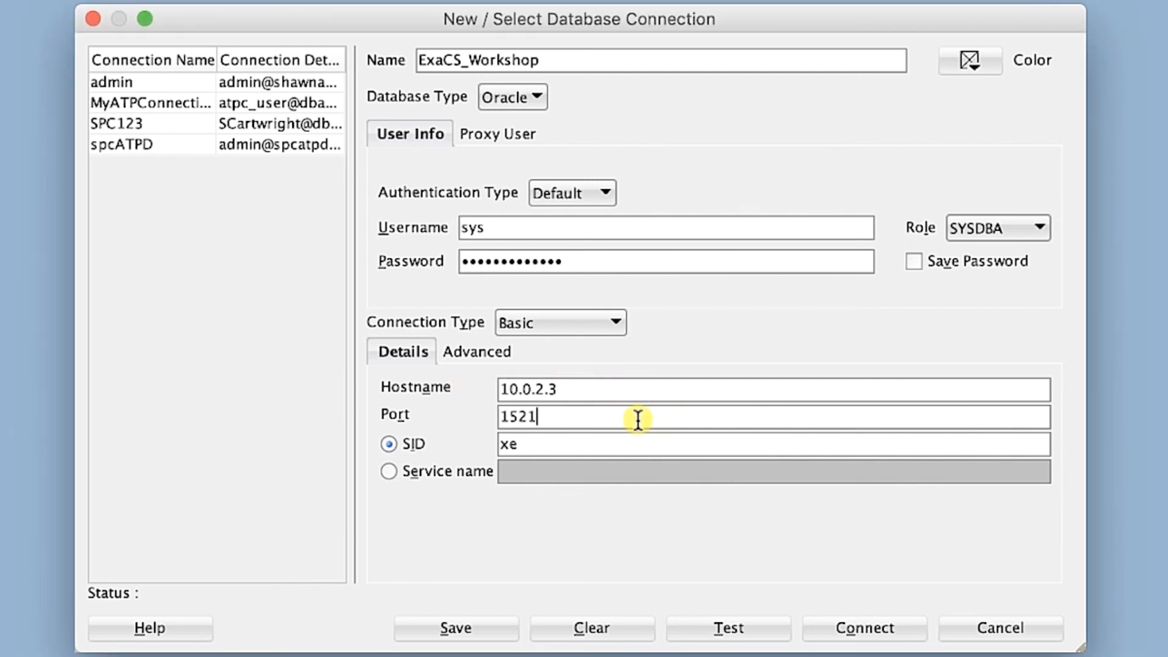
click(524, 444)
key(BackSpace)
key(BackSpace)
Switch to Service name, paste the exavcn service name, and test the connection successfully
click(389, 471)
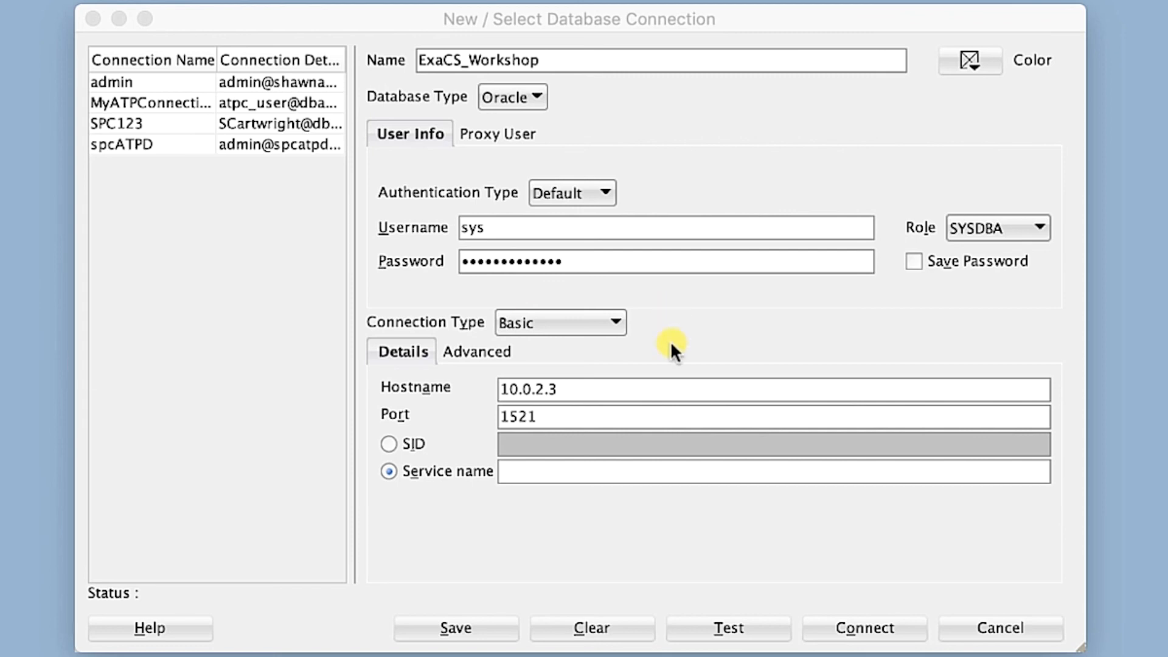
click(669, 471)
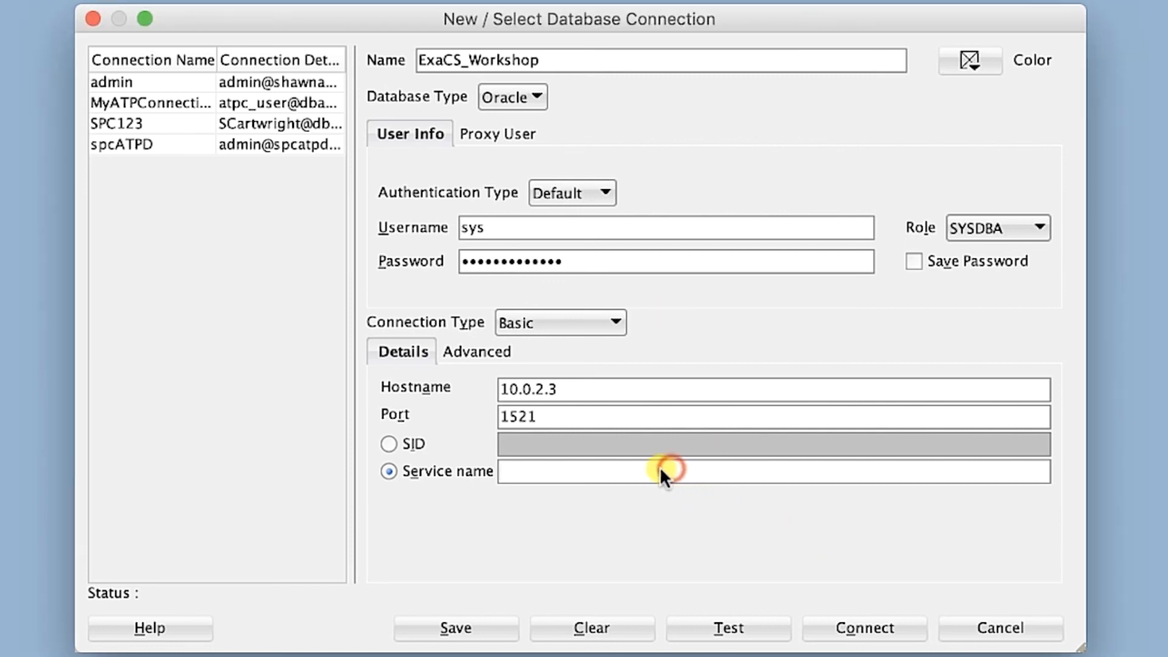
text(usrSC02_iad3jg.sub03131618081.exavcn.oraclevcn.com)
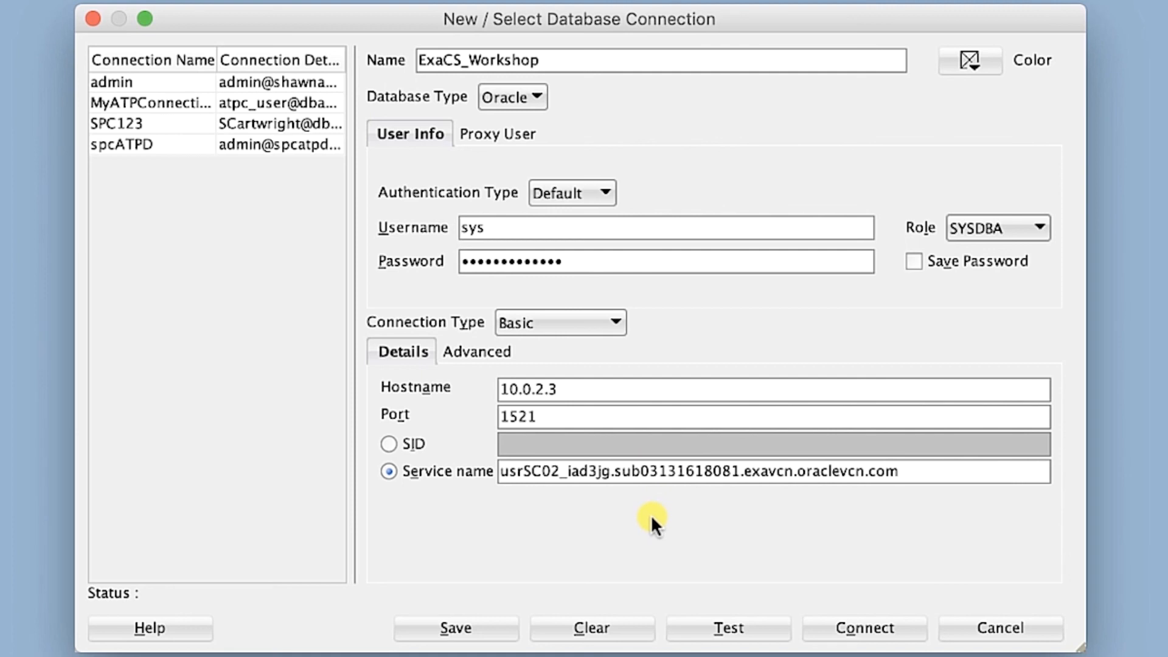
click(772, 623)
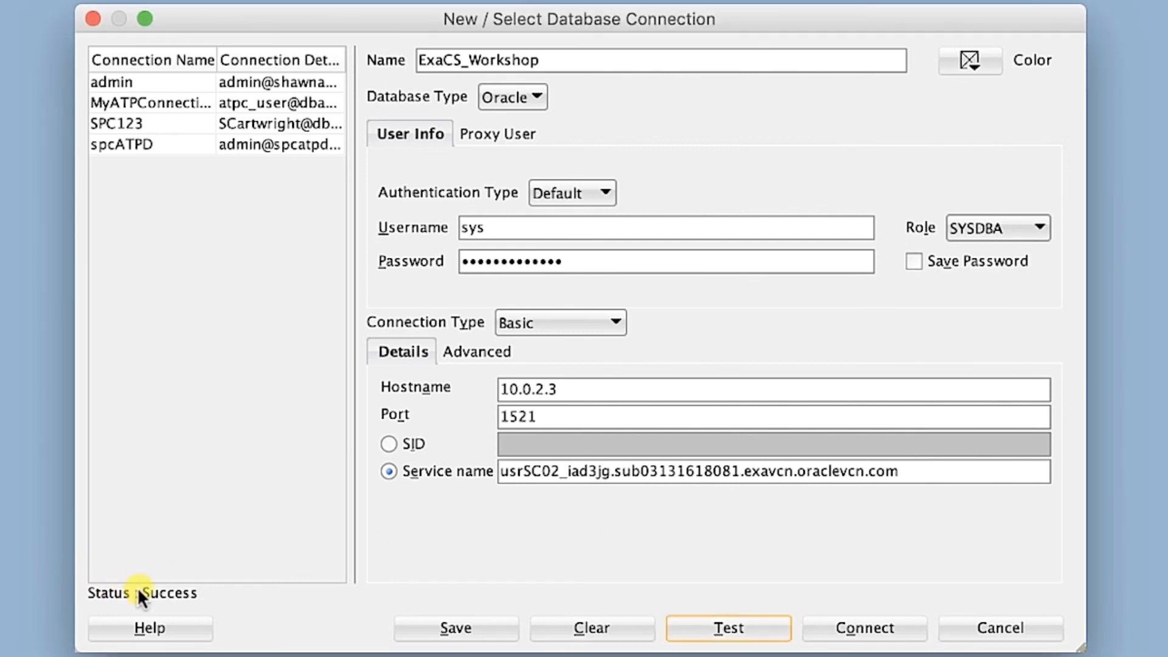
Save ExaCS_Workshop, then connect to it by supplying the sys password
click(505, 629)
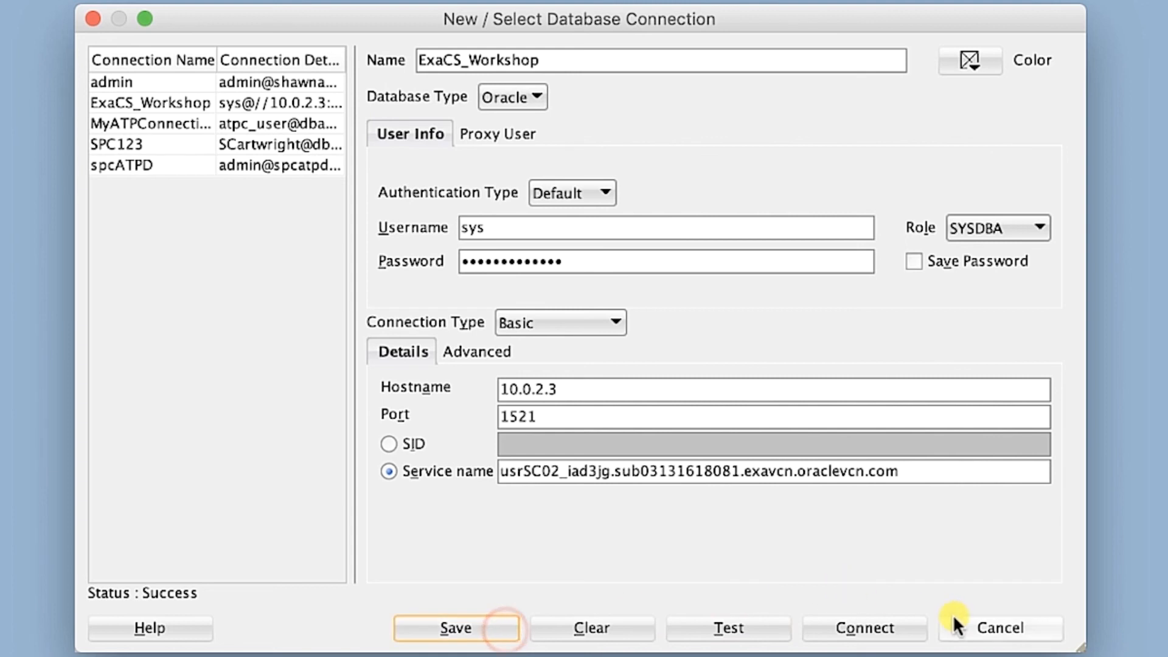
click(913, 627)
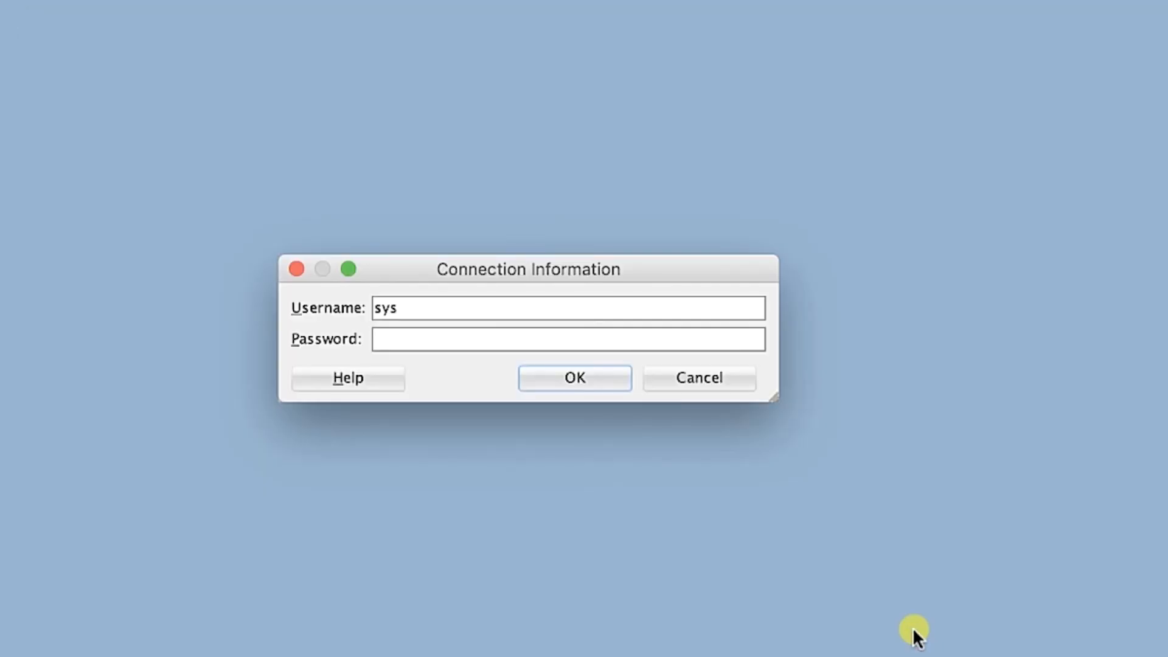
click(465, 351)
text(••••••••••••••)
key(Return)
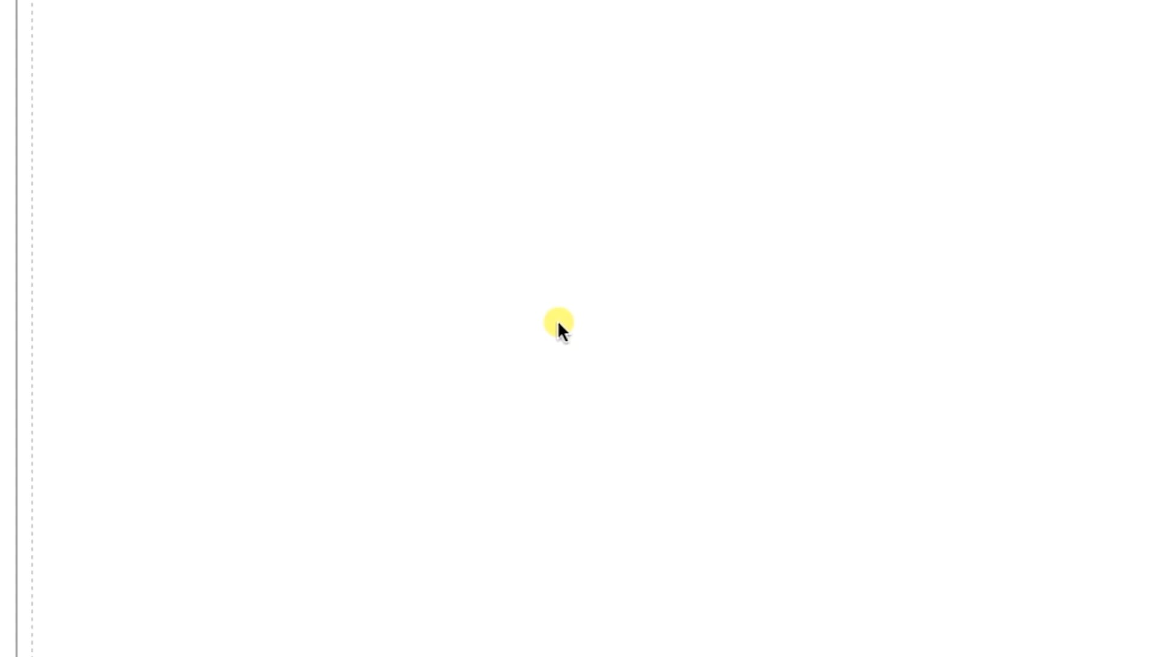